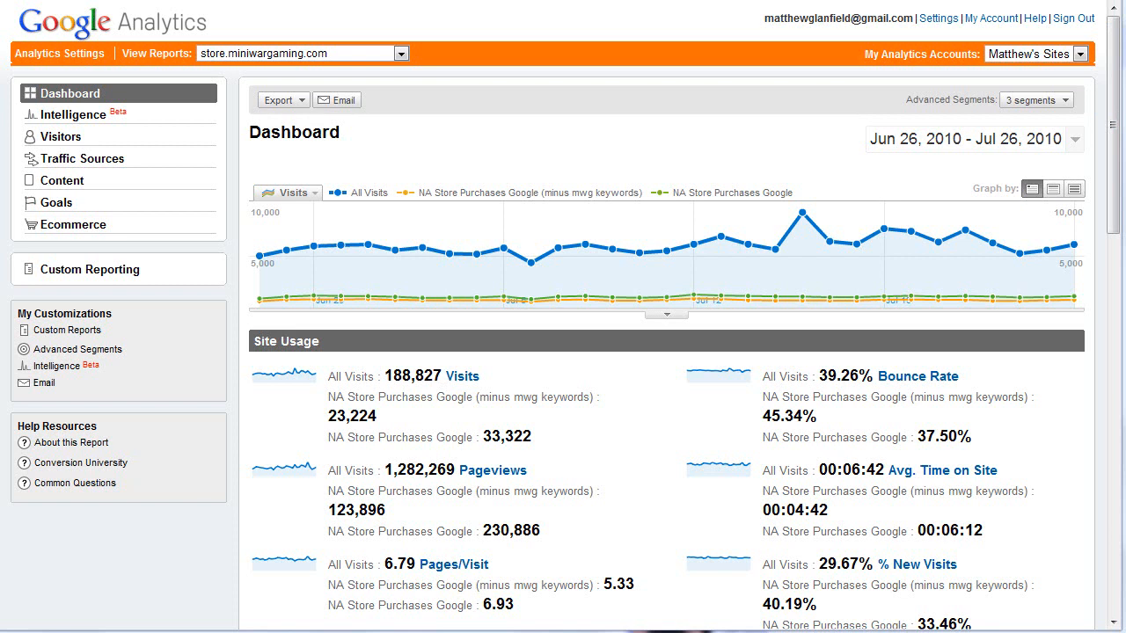
Deselect both NA Store Purchases Google segments and open the custom segment "Overseas - store only" for editing
{"action": "left_click", "coordinate": [1063, 101]}
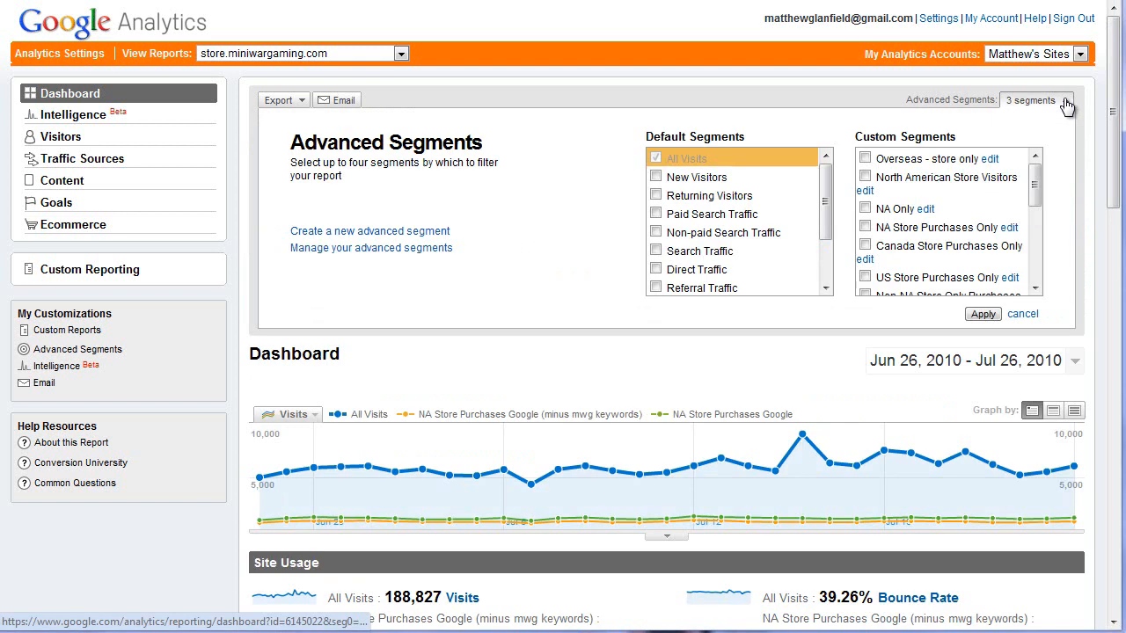
{"action": "scroll", "coordinate": [1035, 189], "scroll_direction": "down", "scroll_amount": 3}
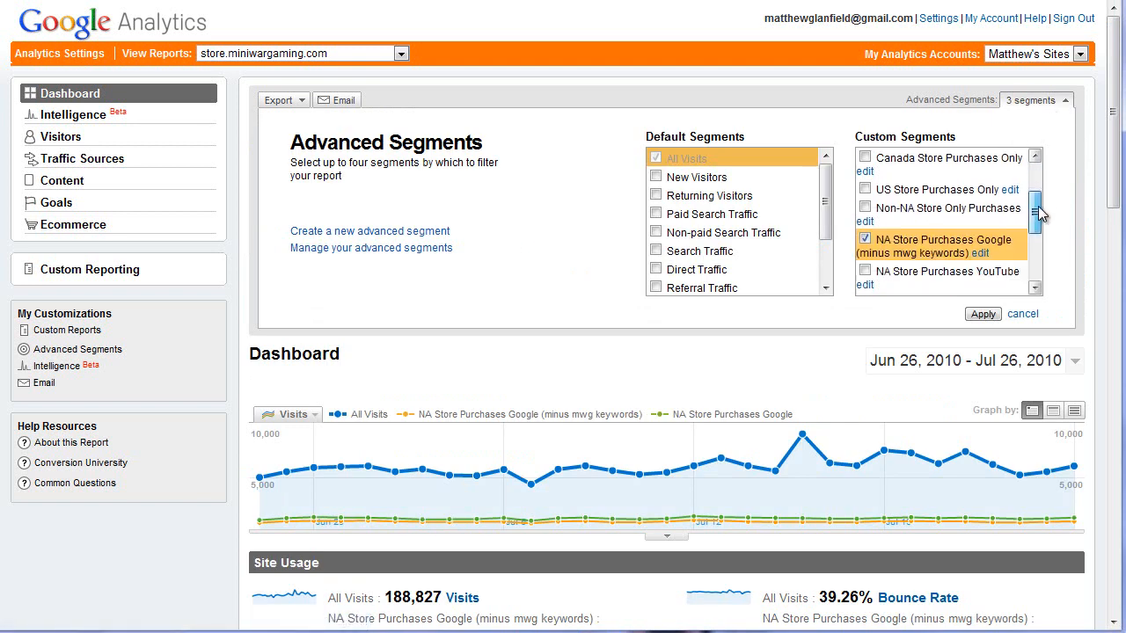
{"action": "left_click", "coordinate": [866, 190]}
{"action": "scroll", "coordinate": [907, 204], "scroll_direction": "down", "scroll_amount": 3}
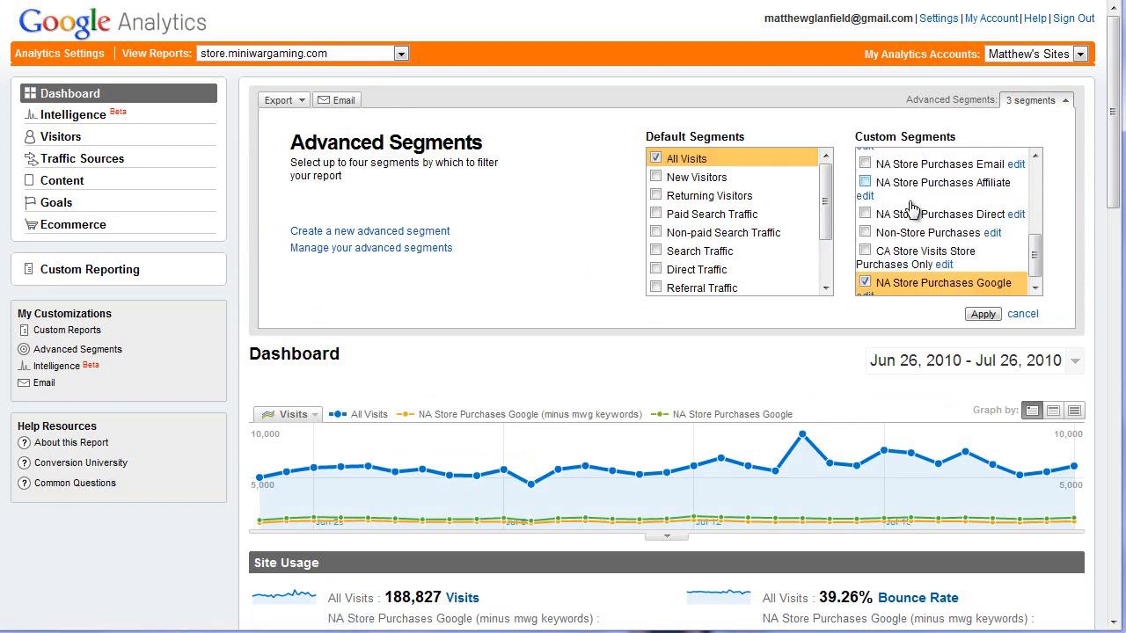
{"action": "left_click", "coordinate": [864, 283]}
{"action": "left_click_drag", "start_coordinate": [1035, 251], "coordinate": [1044, 183]}
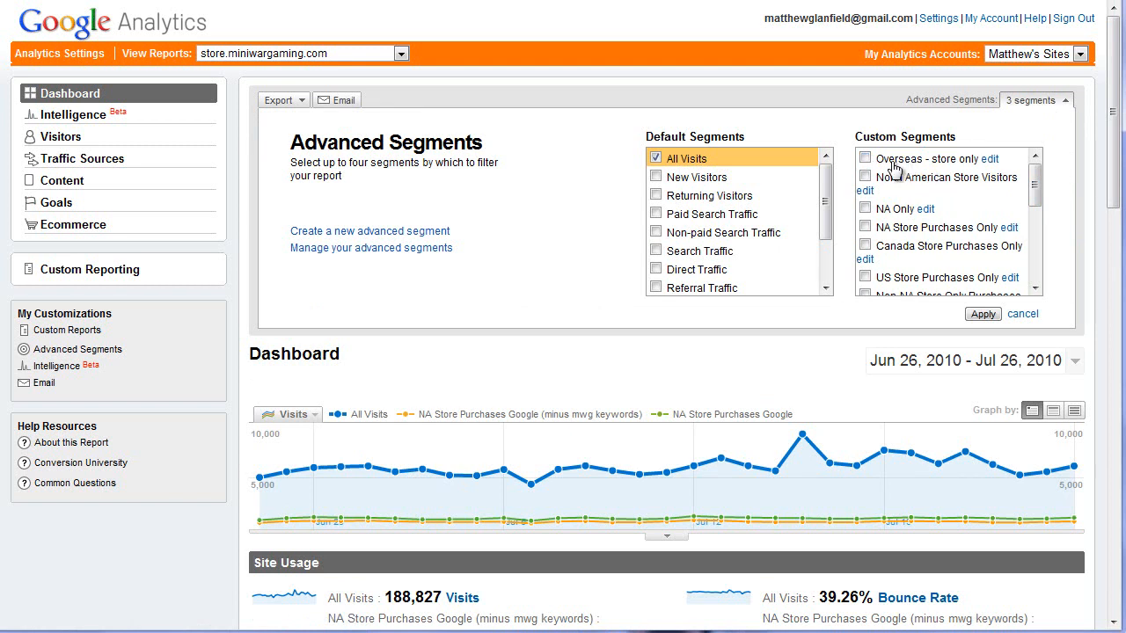
{"action": "left_click", "coordinate": [986, 160]}
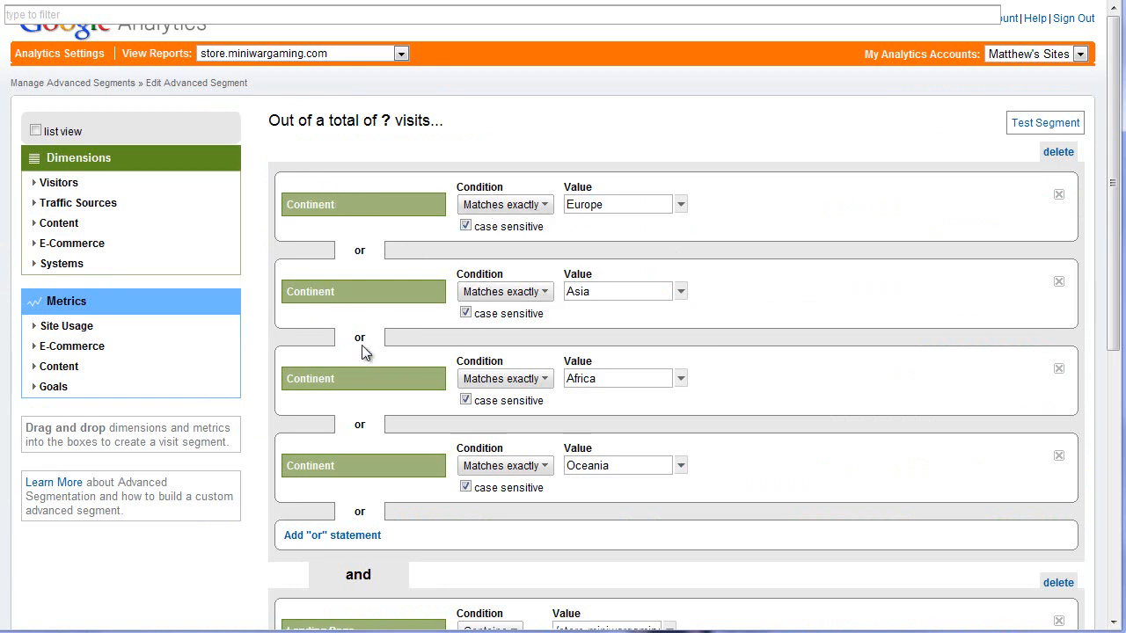
Clear the value of the fourth Continent condition and choose Oceania from the suggested continents
{"action": "scroll", "coordinate": [625, 379], "scroll_direction": "down", "scroll_amount": 1}
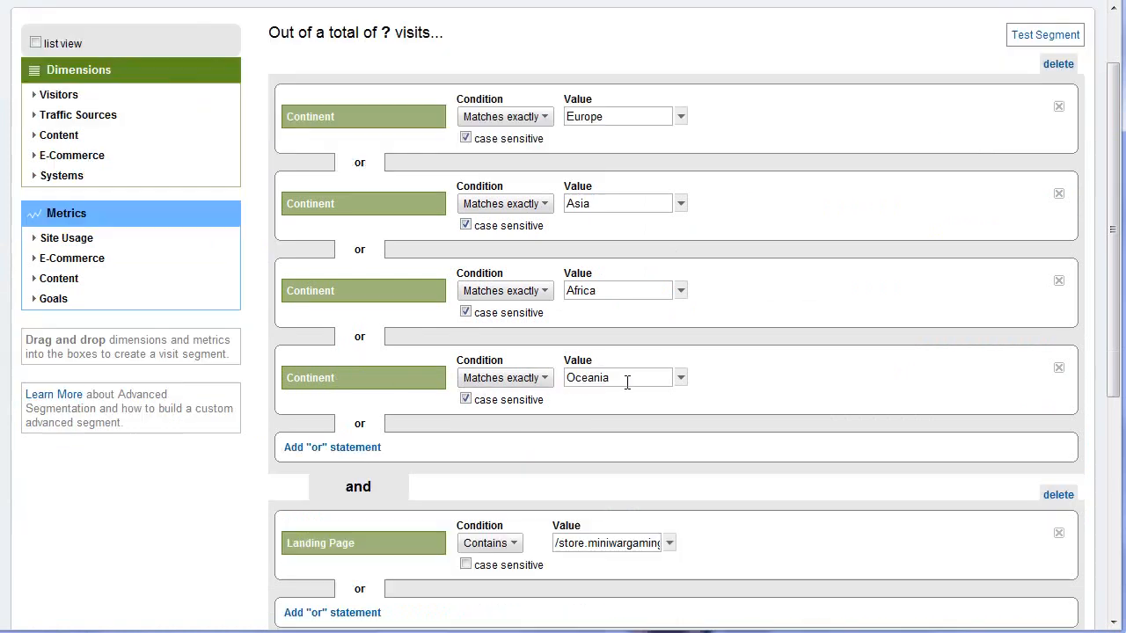
{"action": "left_click", "coordinate": [682, 379]}
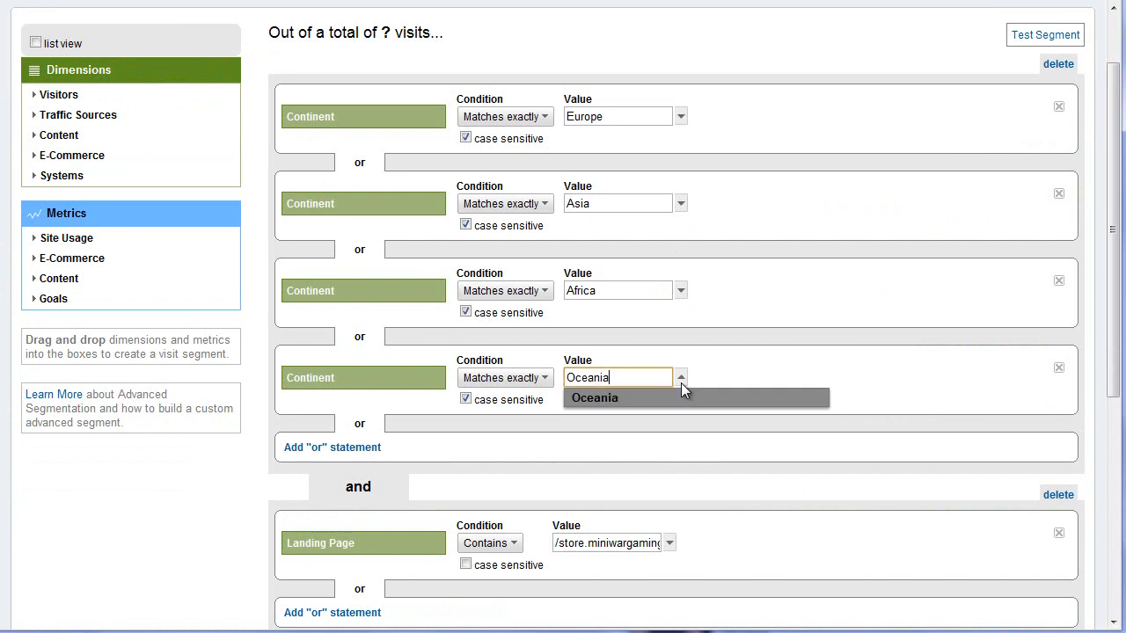
{"action": "left_click", "coordinate": [681, 380]}
{"action": "left_click", "coordinate": [636, 375]}
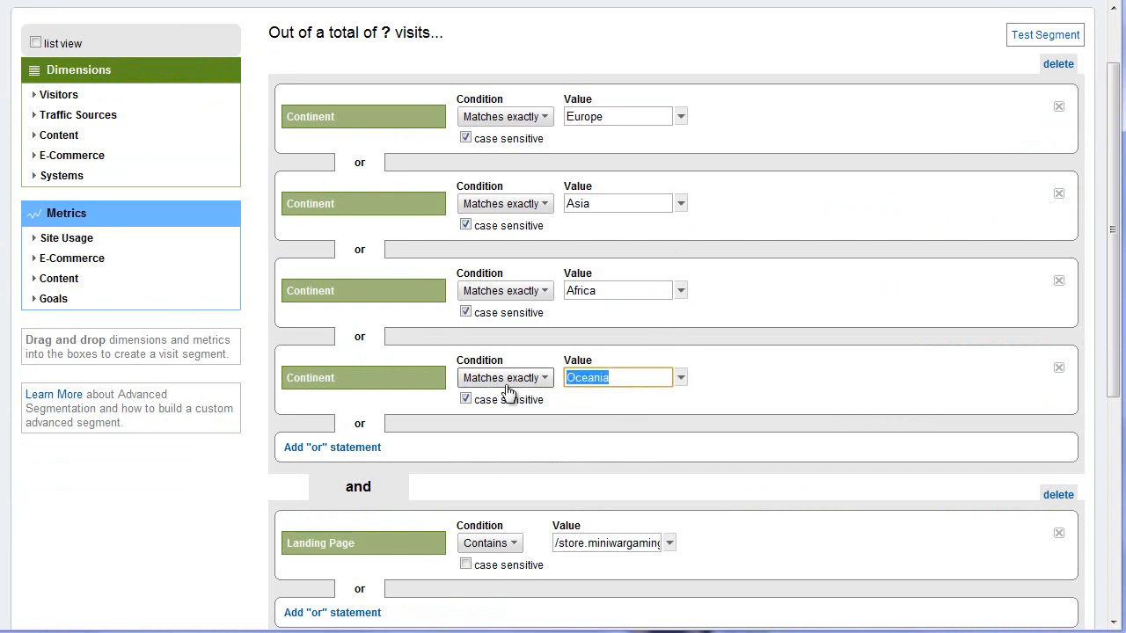
{"action": "key", "text": "BackSpace"}
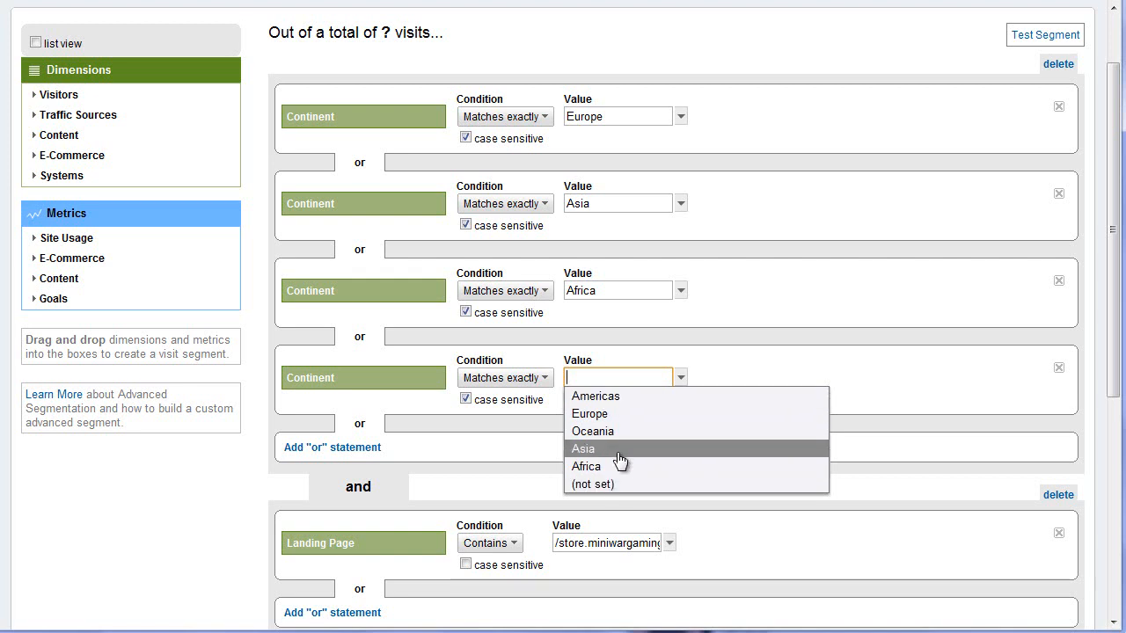
{"action": "left_click", "coordinate": [703, 376]}
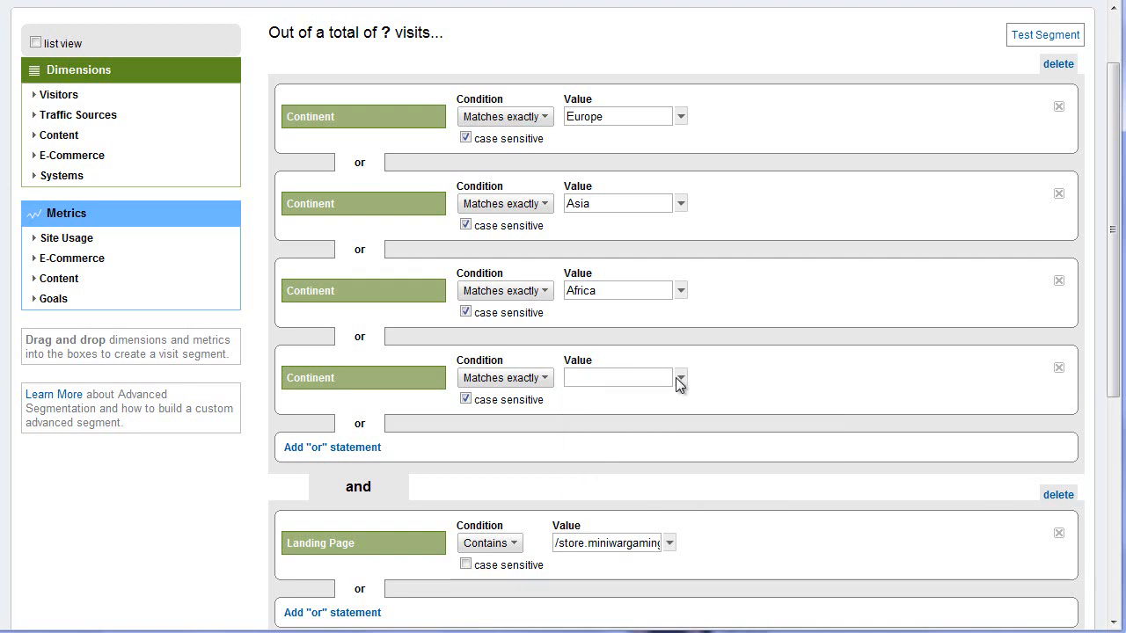
{"action": "left_click", "coordinate": [680, 377]}
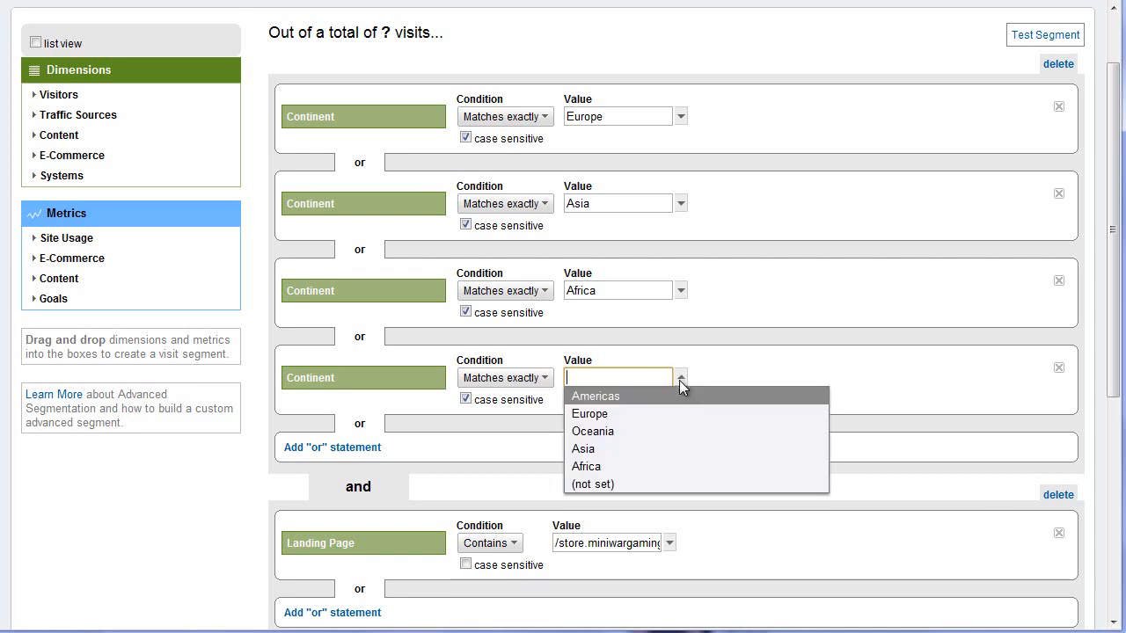
{"action": "left_click", "coordinate": [615, 432]}
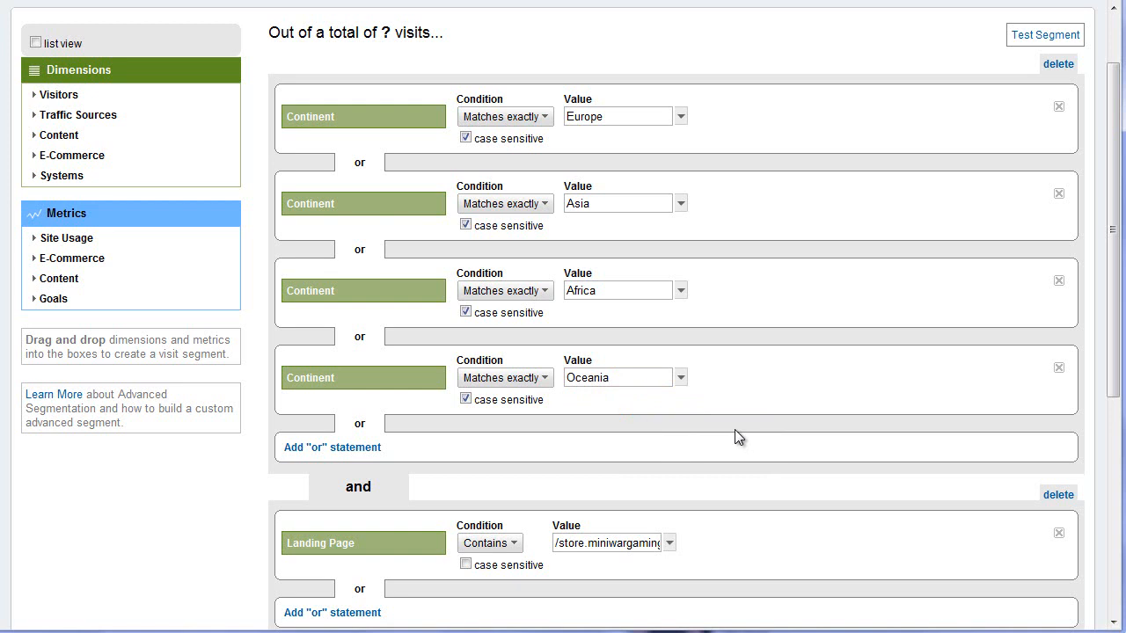
Replace the Landing Page dimension with the Page dimension and set it to contain /store.miniwargaming.com
{"action": "scroll", "coordinate": [734, 429], "scroll_direction": "down", "scroll_amount": 1}
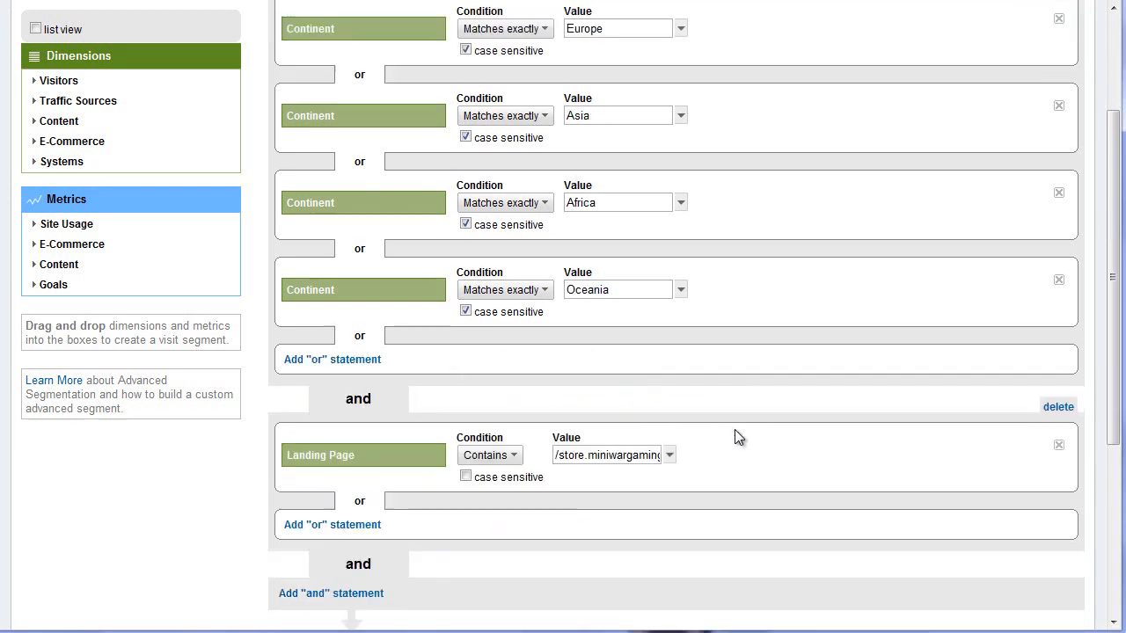
{"action": "scroll", "coordinate": [736, 429], "scroll_direction": "down", "scroll_amount": 1}
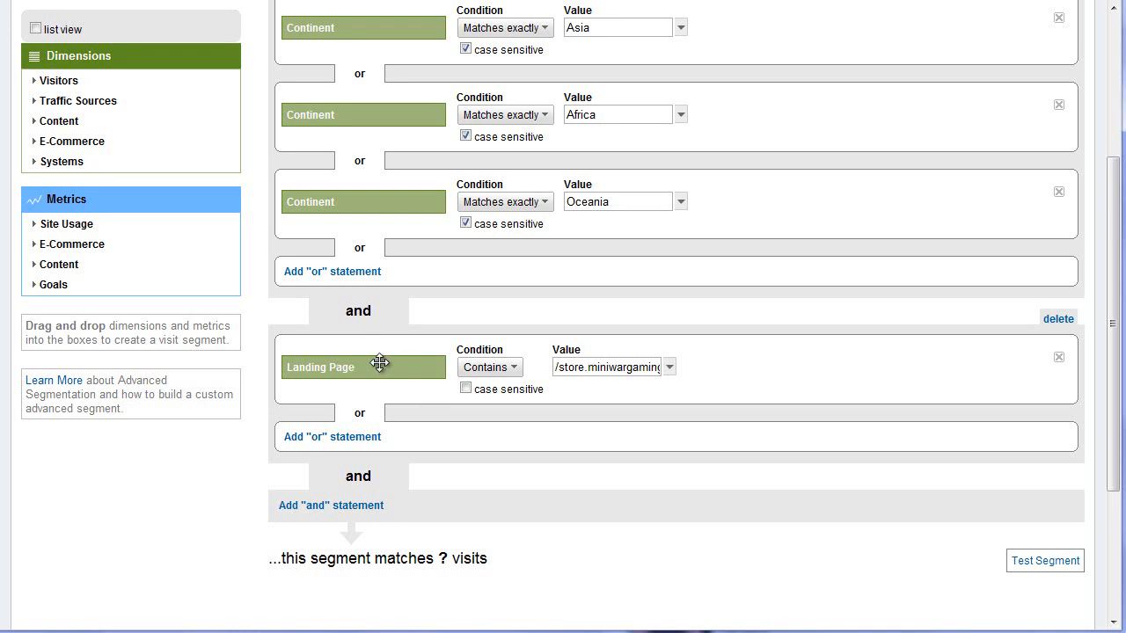
{"action": "scroll", "coordinate": [645, 462], "scroll_direction": "up", "scroll_amount": 1}
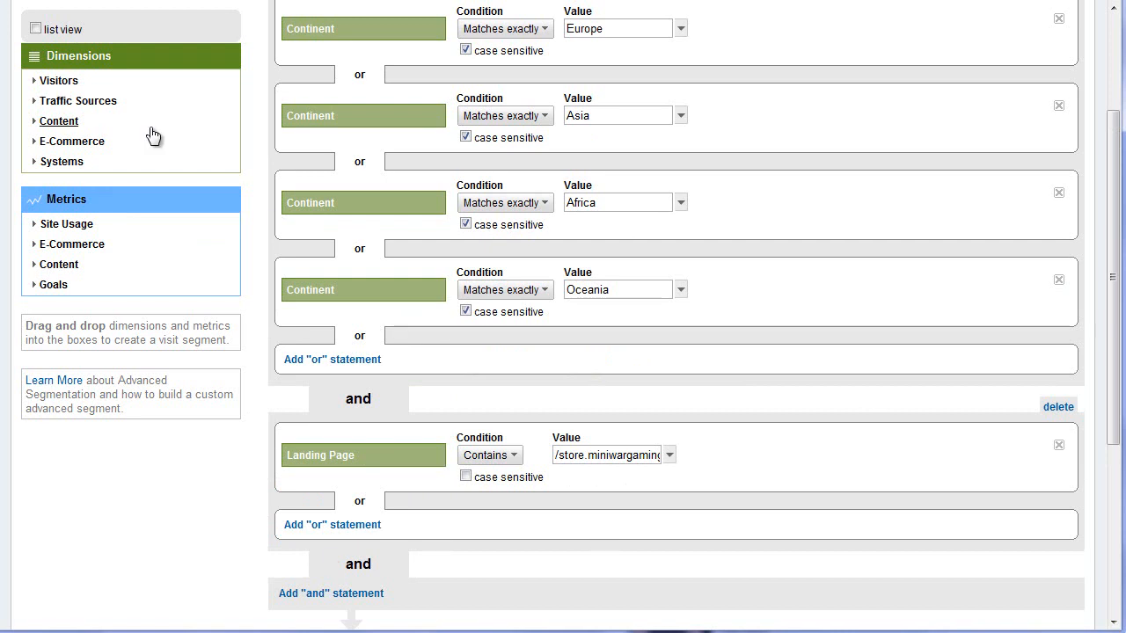
{"action": "left_click", "coordinate": [53, 80]}
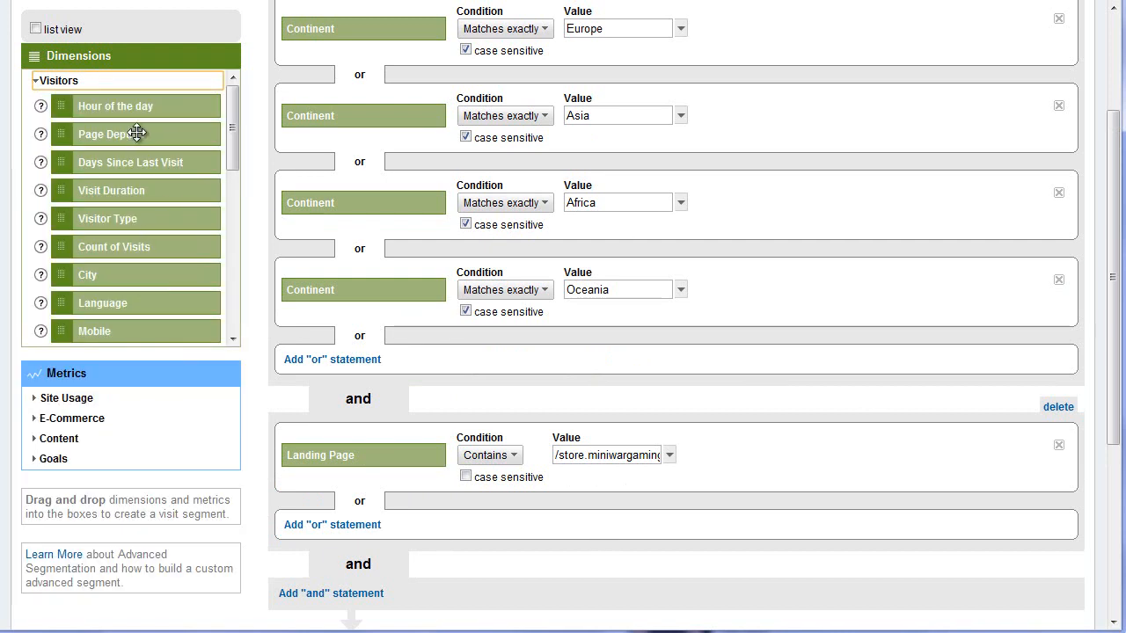
{"action": "left_click", "coordinate": [62, 82]}
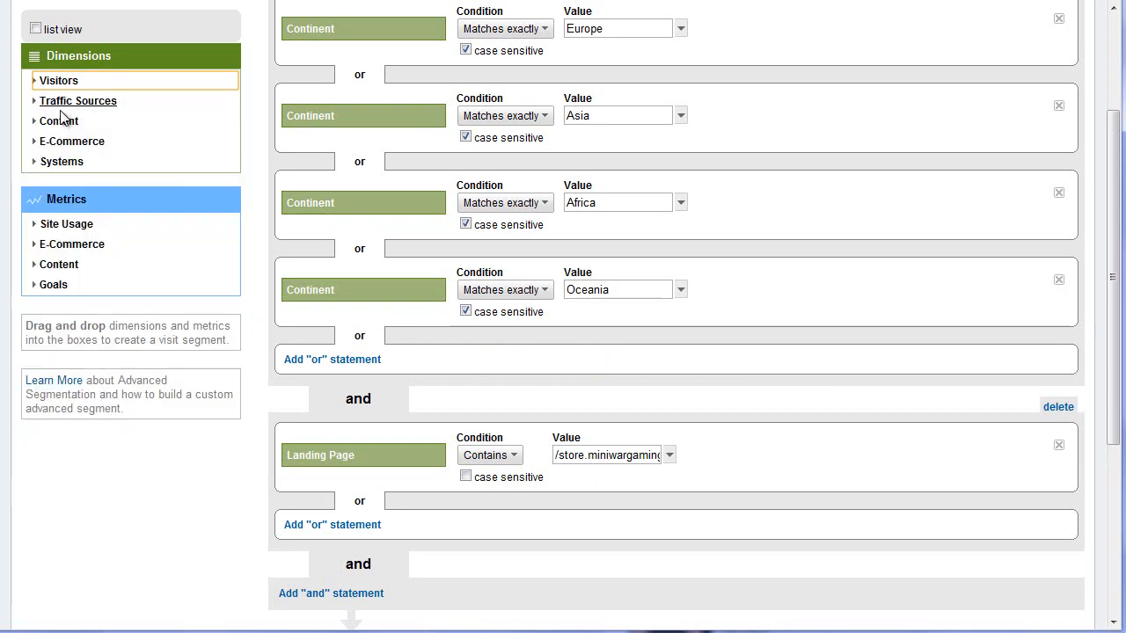
{"action": "left_click", "coordinate": [59, 120]}
{"action": "left_click_drag", "start_coordinate": [94, 203], "coordinate": [326, 454]}
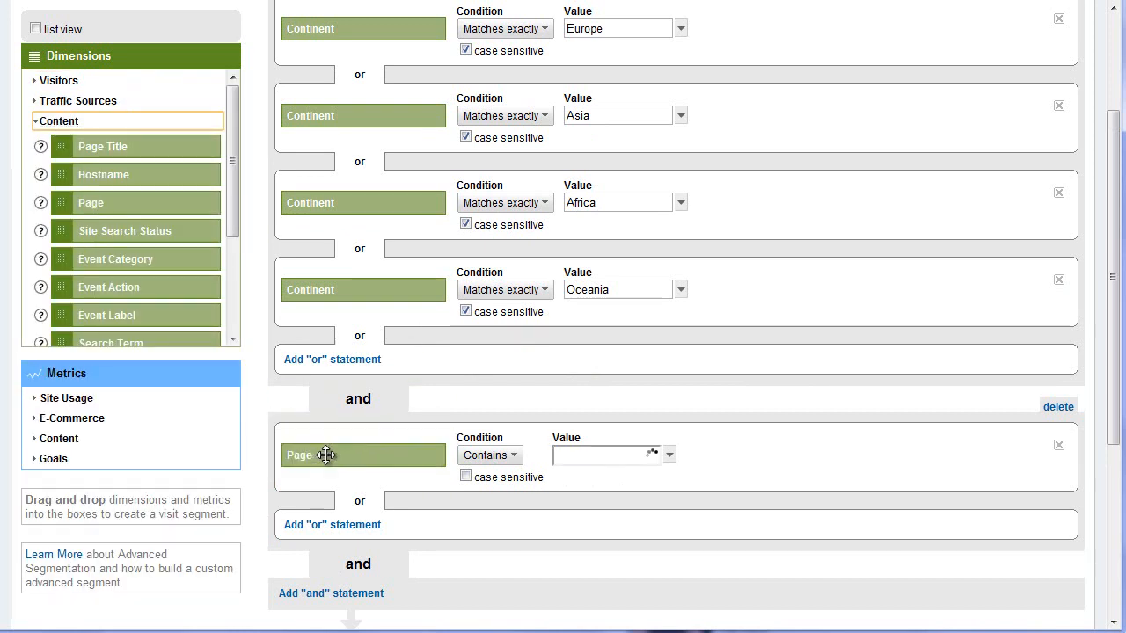
{"action": "left_click", "coordinate": [593, 455]}
{"action": "type", "text": "/store.min"}
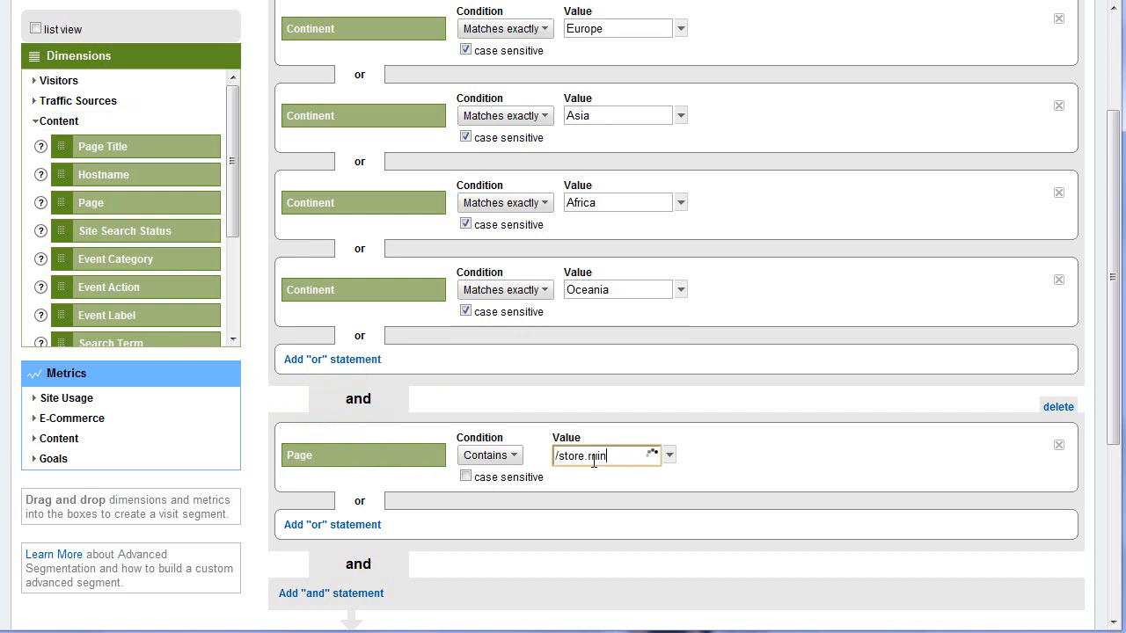
{"action": "type", "text": "iwargaming.com"}
{"action": "left_click", "coordinate": [474, 504]}
Add an "and" statement to the segment and assign it the E-Commerce dimension Product SKU
{"action": "scroll", "coordinate": [387, 528], "scroll_direction": "down", "scroll_amount": 1}
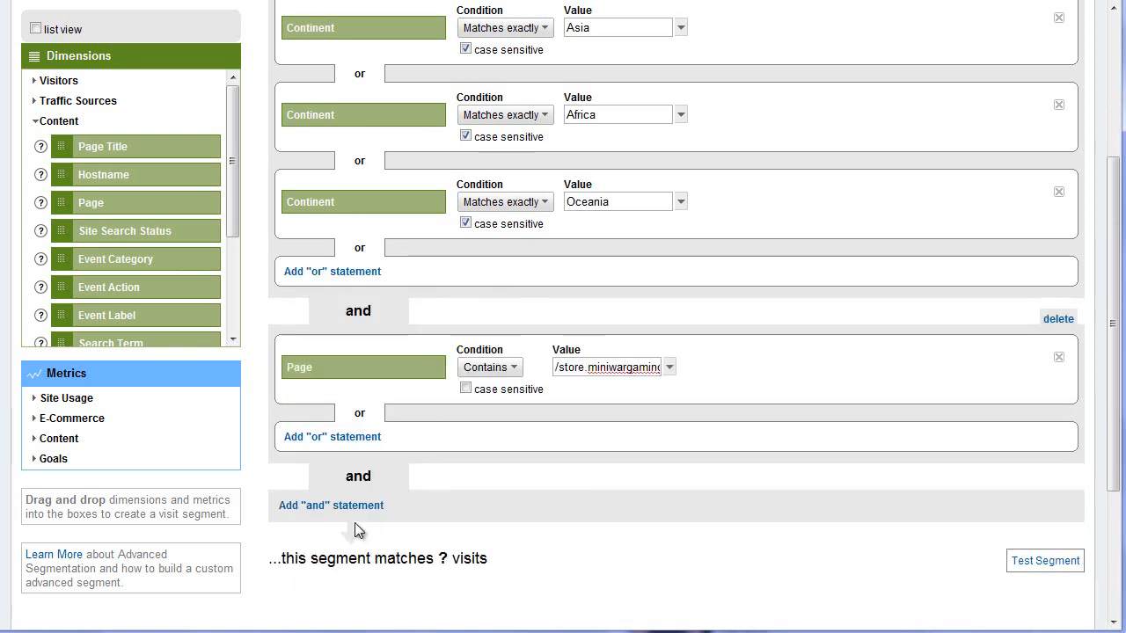
{"action": "left_click", "coordinate": [352, 505]}
{"action": "left_click", "coordinate": [59, 123]}
{"action": "left_click", "coordinate": [73, 142]}
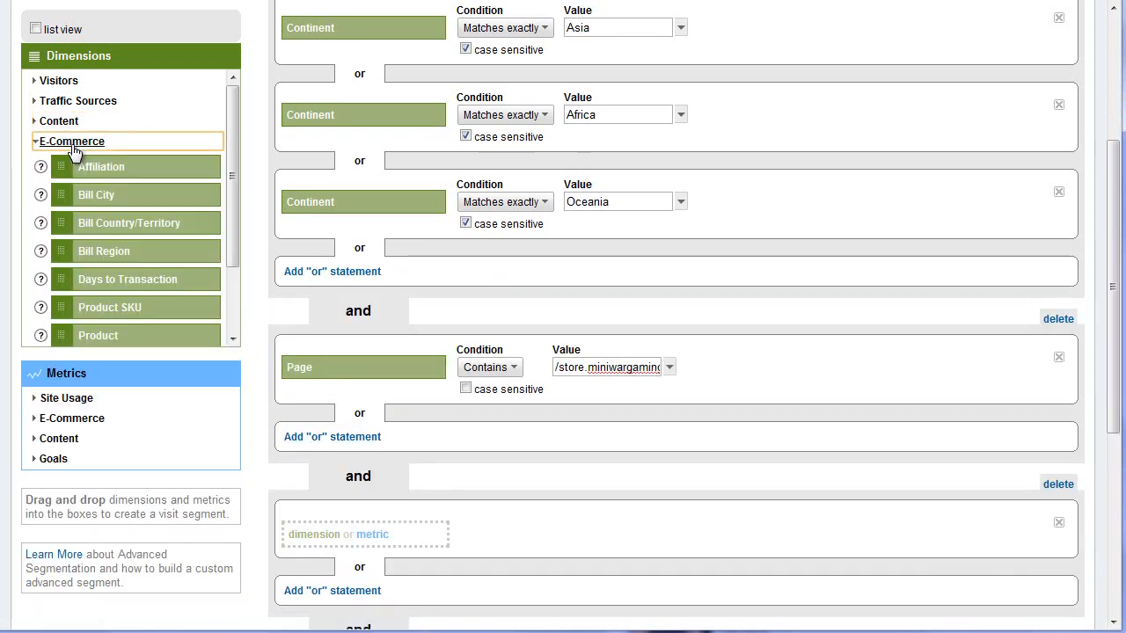
{"action": "left_click_drag", "start_coordinate": [236, 218], "coordinate": [231, 240]}
{"action": "left_click_drag", "start_coordinate": [101, 263], "coordinate": [354, 534]}
Set the Product SKU condition to "Does not contain" with the value howto
{"action": "left_click", "coordinate": [506, 533]}
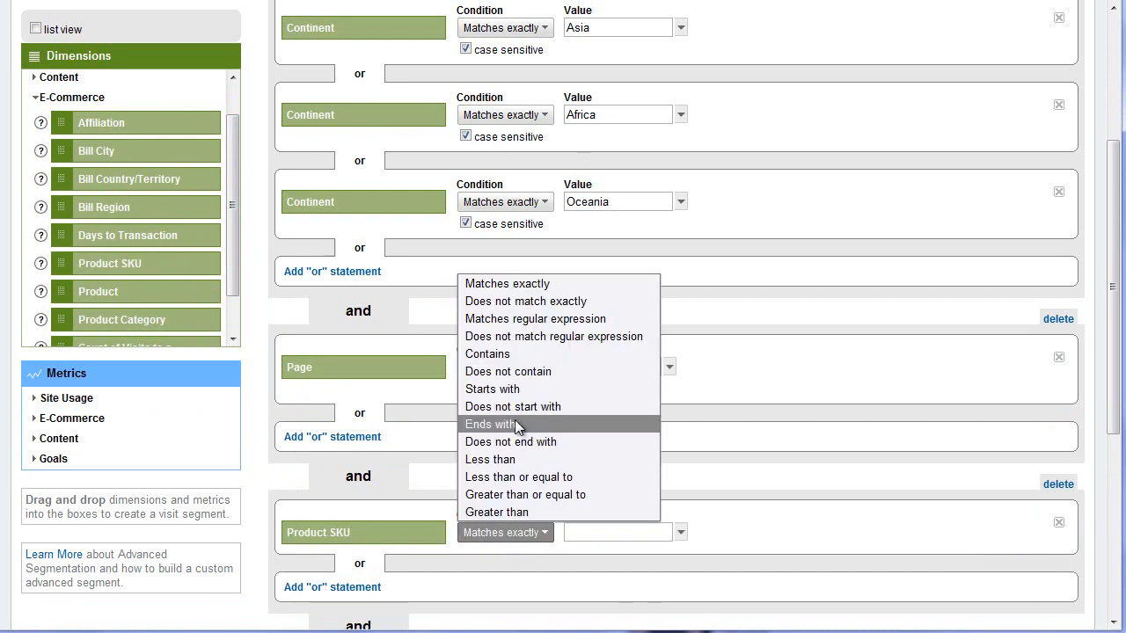
{"action": "left_click", "coordinate": [536, 373]}
{"action": "left_click", "coordinate": [612, 533]}
{"action": "type", "text": "howto"}
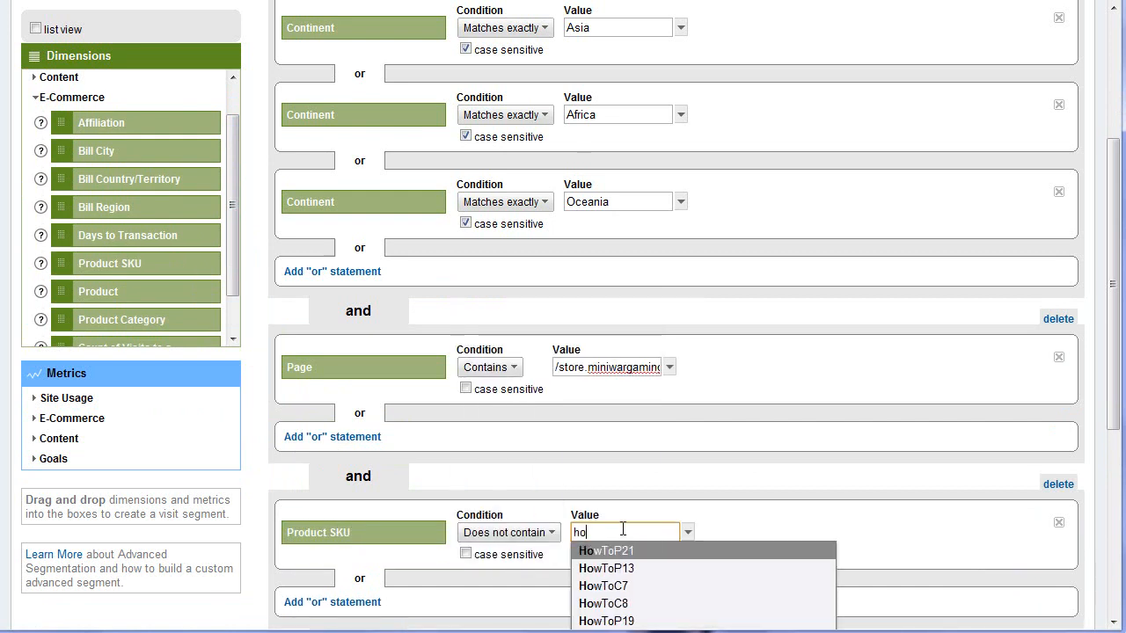
{"action": "left_click", "coordinate": [643, 503]}
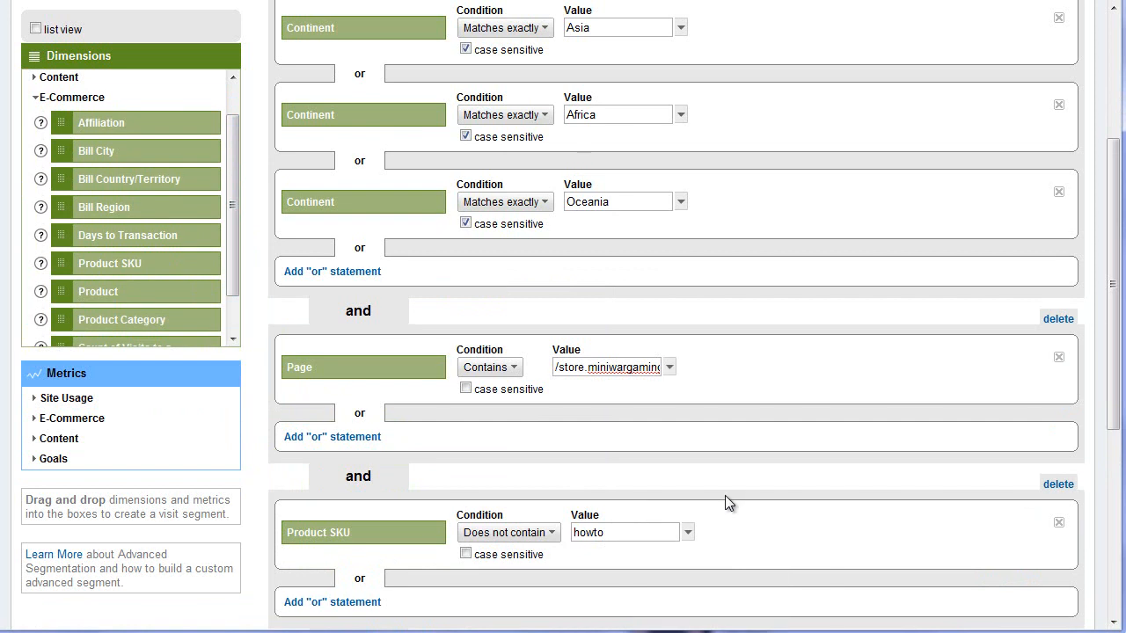
Name the segment "Overseas - store only store purchases only", save it and apply it to the report
{"action": "scroll", "coordinate": [727, 497], "scroll_direction": "down", "scroll_amount": 1}
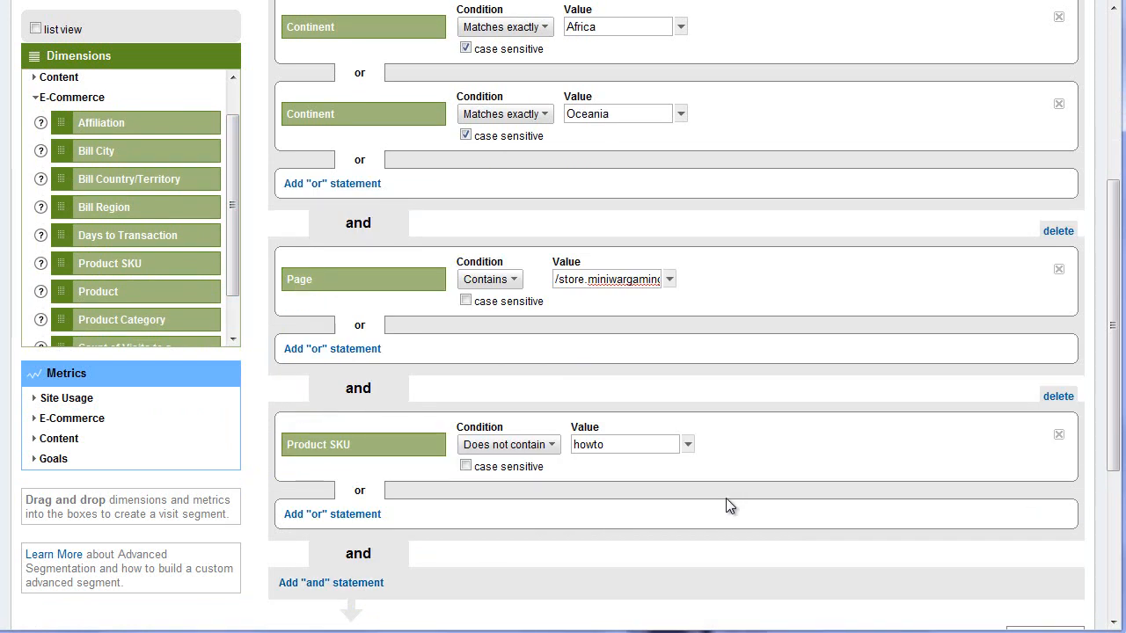
{"action": "scroll", "coordinate": [724, 498], "scroll_direction": "up", "scroll_amount": 3}
{"action": "scroll", "coordinate": [723, 492], "scroll_direction": "down", "scroll_amount": 6}
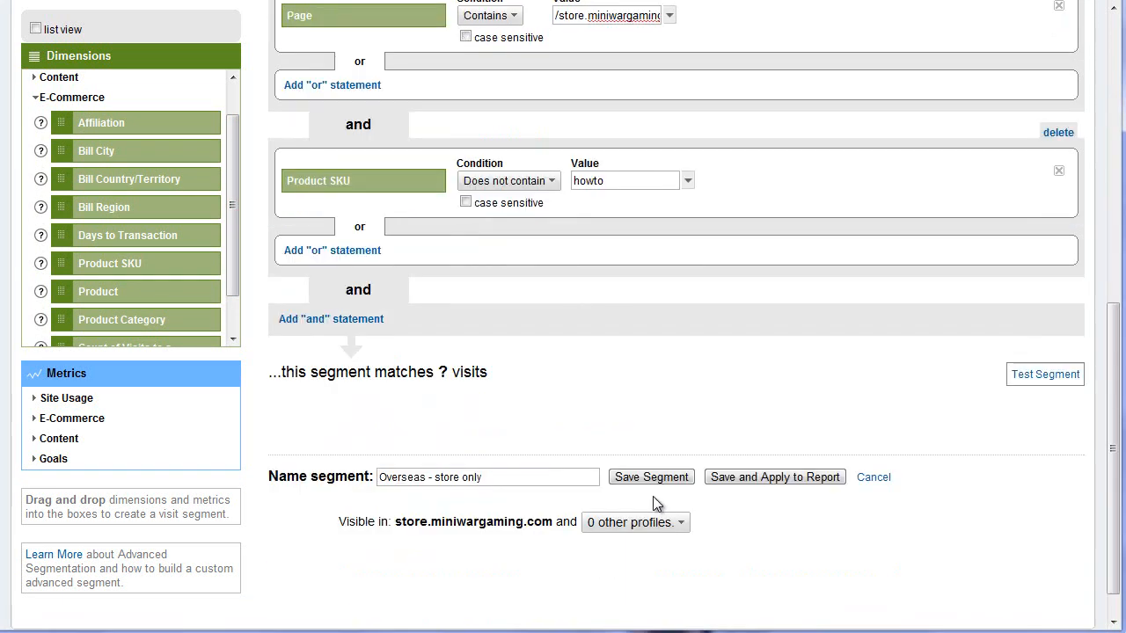
{"action": "left_click", "coordinate": [550, 481]}
{"action": "type", "text": "store purchases only"}
{"action": "left_click", "coordinate": [758, 483]}
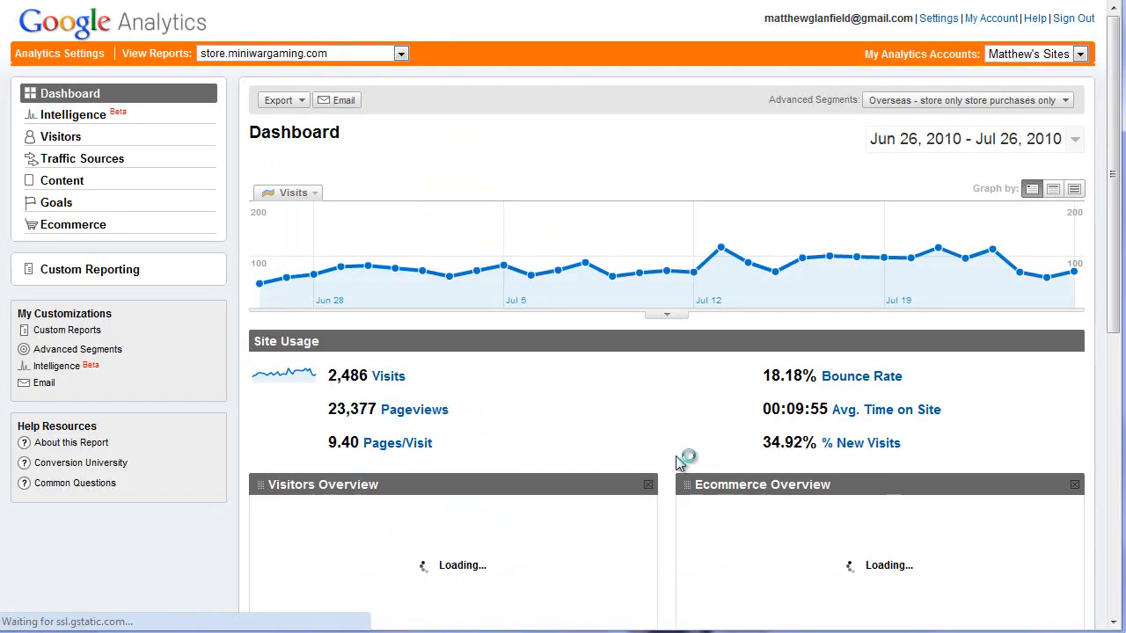
Set the start of the report's date range to January 1, 2010
{"action": "mouse_move", "coordinate": [915, 253]}
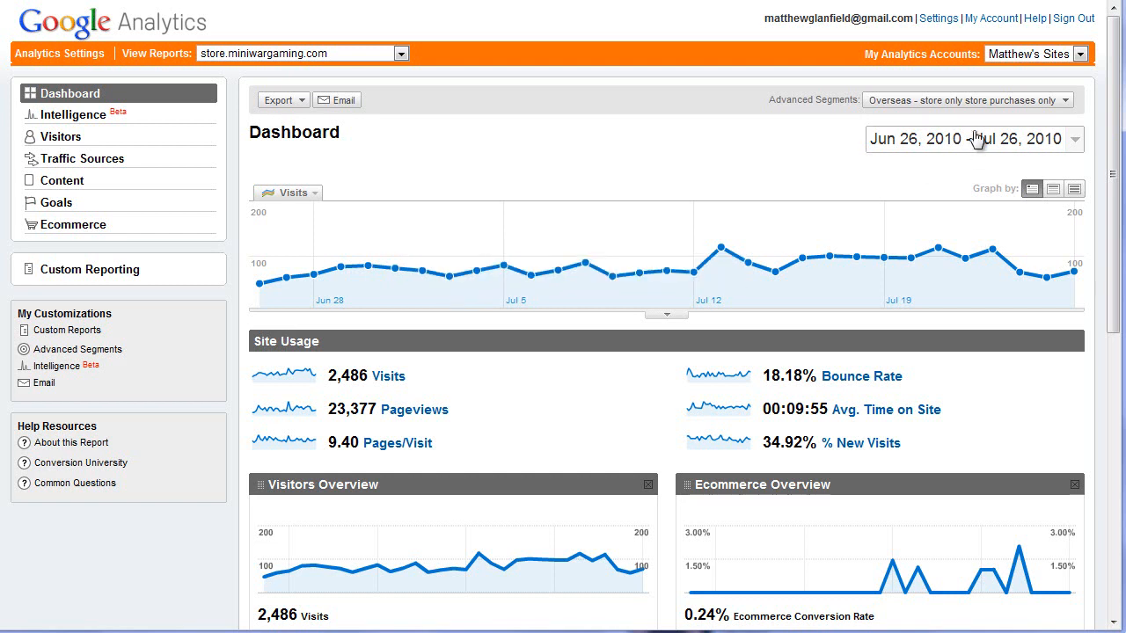
{"action": "left_click", "coordinate": [1074, 141]}
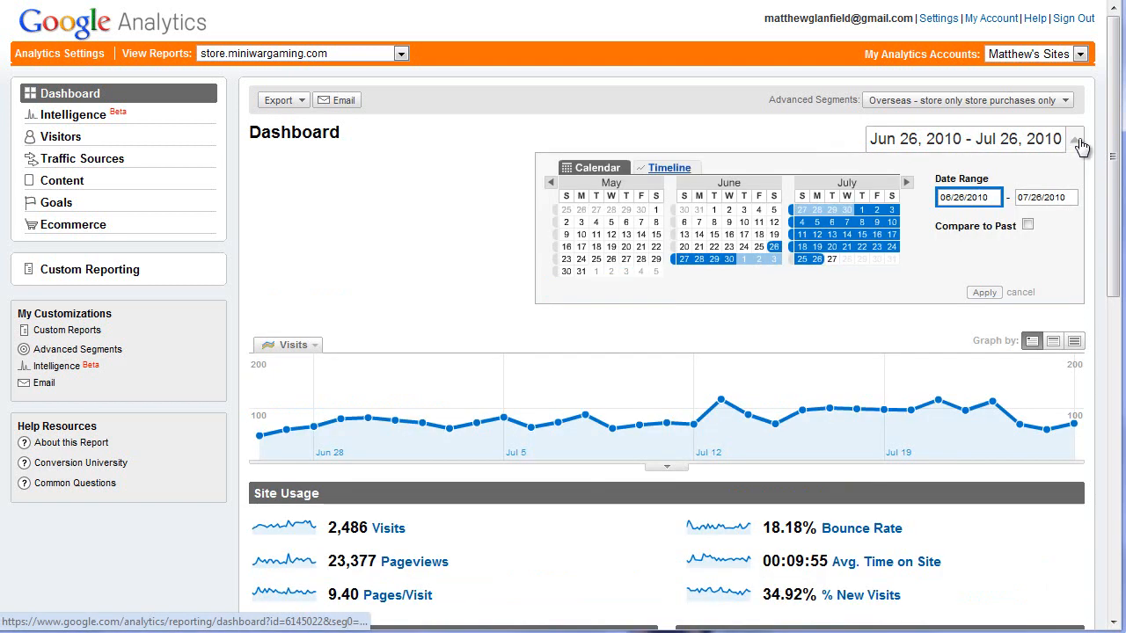
{"action": "left_click", "coordinate": [1075, 143]}
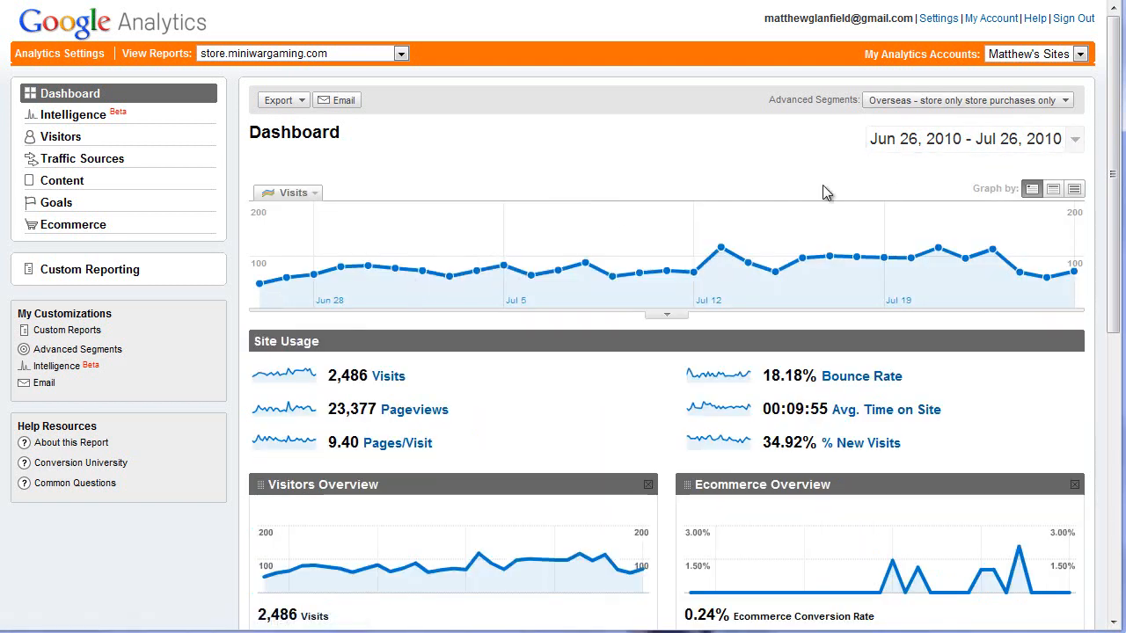
{"action": "left_click", "coordinate": [1073, 142]}
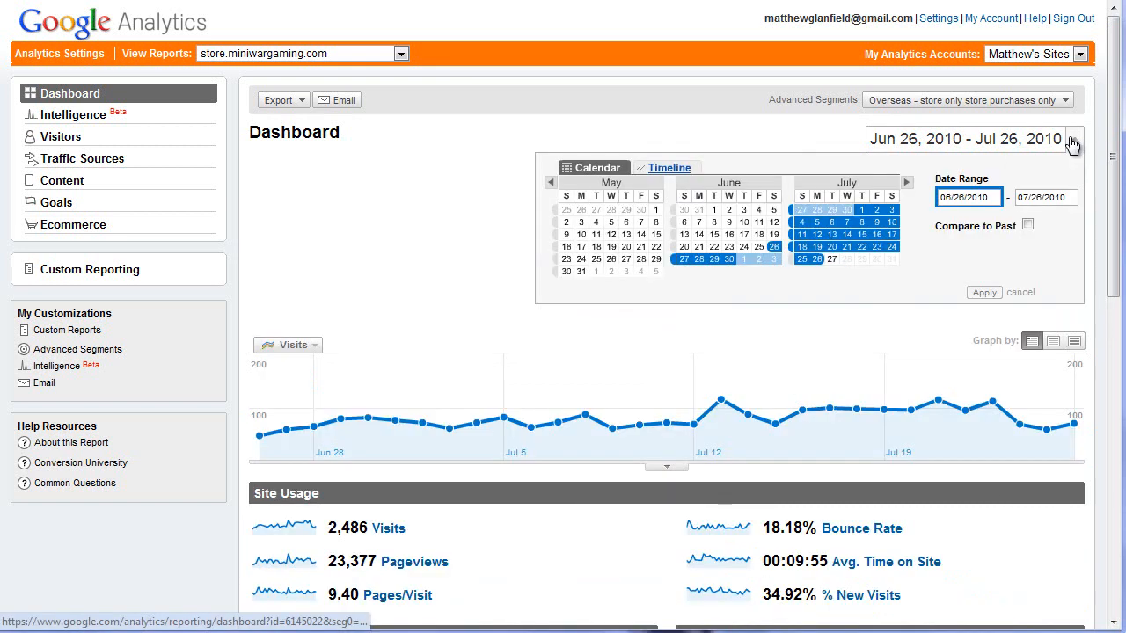
{"action": "left_click", "coordinate": [551, 182]}
{"action": "left_click", "coordinate": [551, 182]}
{"action": "left_click", "coordinate": [551, 182]}
{"action": "left_click", "coordinate": [550, 182]}
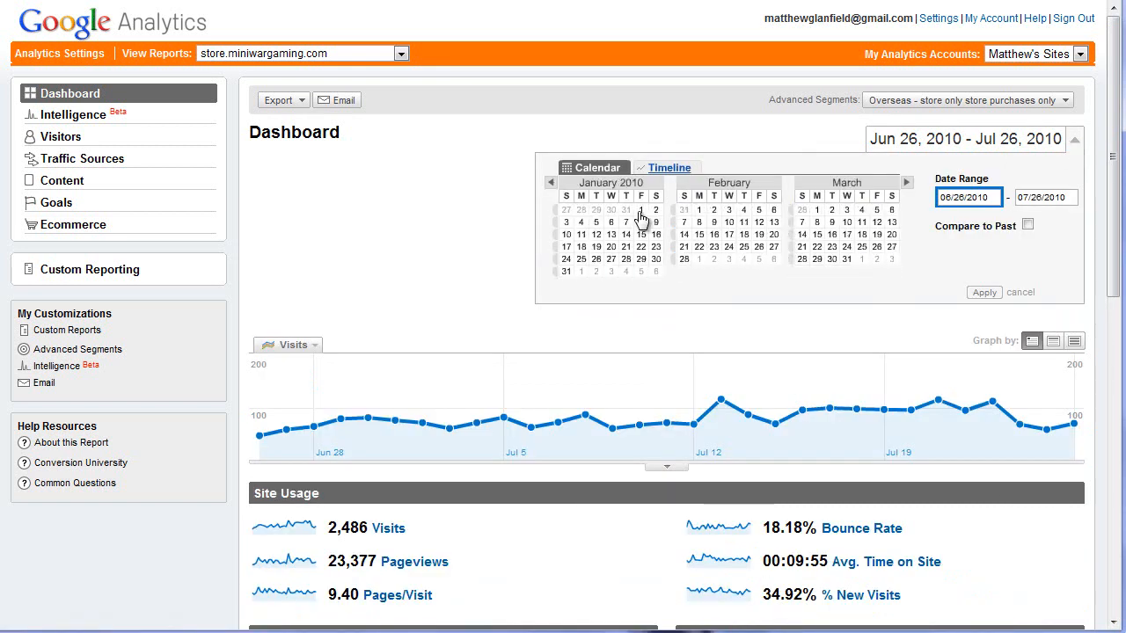
{"action": "left_click", "coordinate": [641, 210]}
Set the end of the date range to July 26, 2010 and apply the range to the report
{"action": "left_click", "coordinate": [909, 184]}
{"action": "left_click", "coordinate": [909, 184]}
{"action": "left_click", "coordinate": [908, 183]}
{"action": "left_click", "coordinate": [908, 184]}
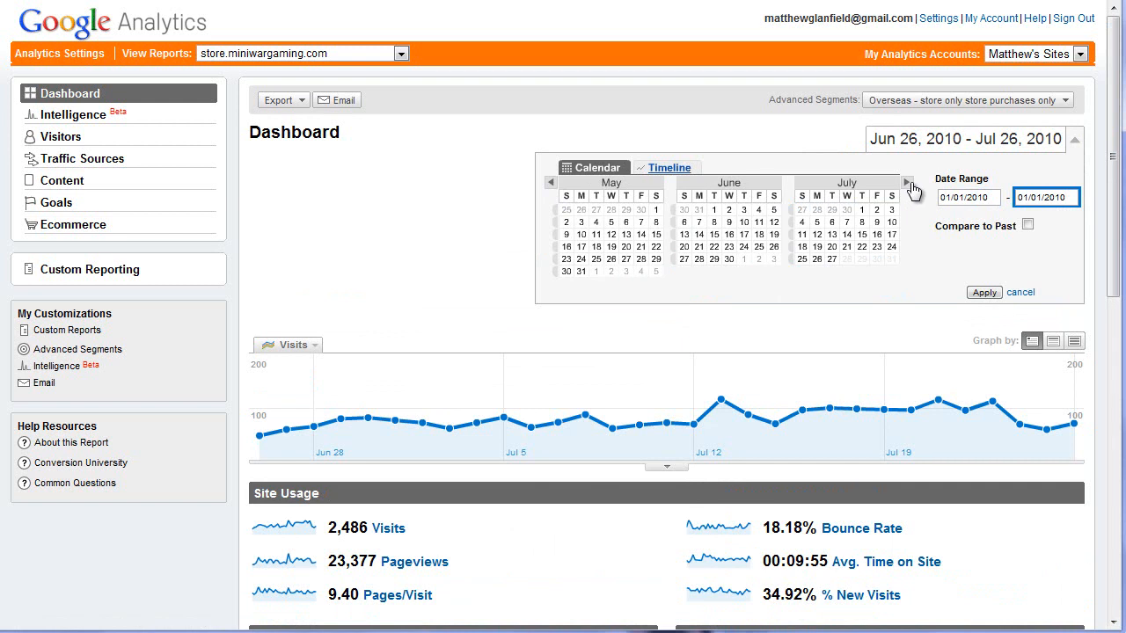
{"action": "left_click", "coordinate": [816, 259]}
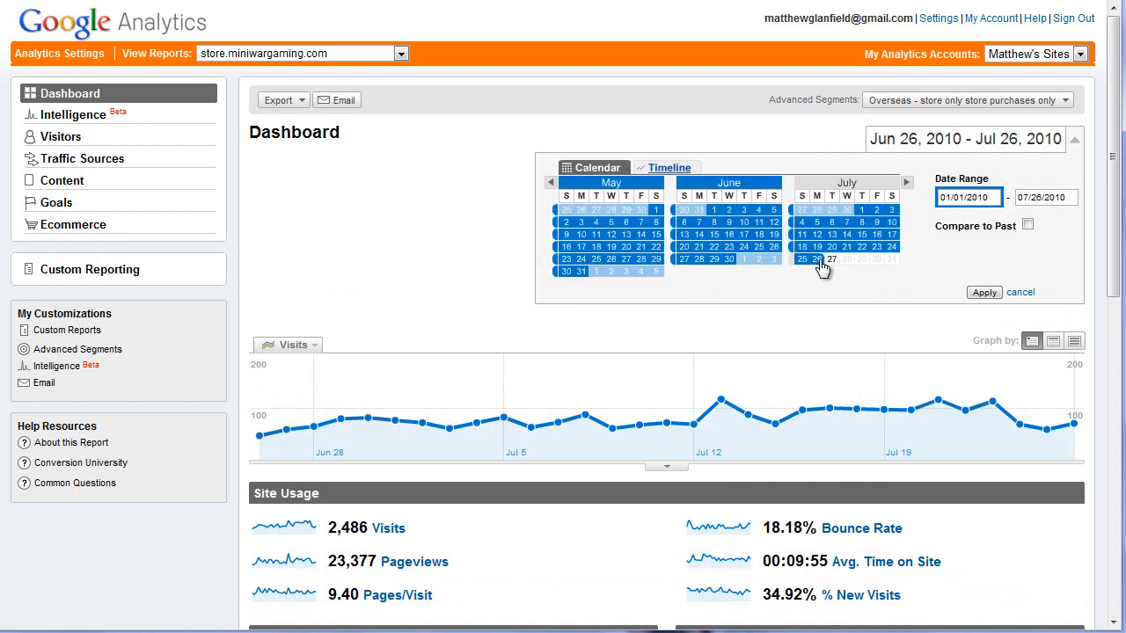
{"action": "left_click", "coordinate": [983, 294]}
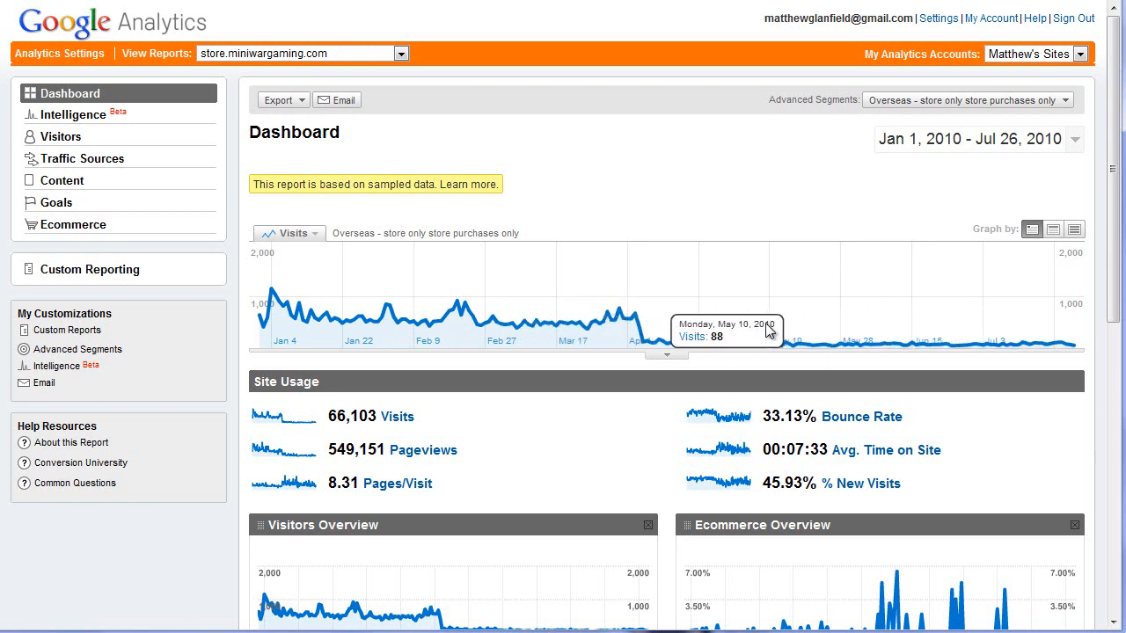
Set the report's date range to June 27, 2010 through July 26, 2010 and apply it
{"action": "left_click", "coordinate": [1075, 141]}
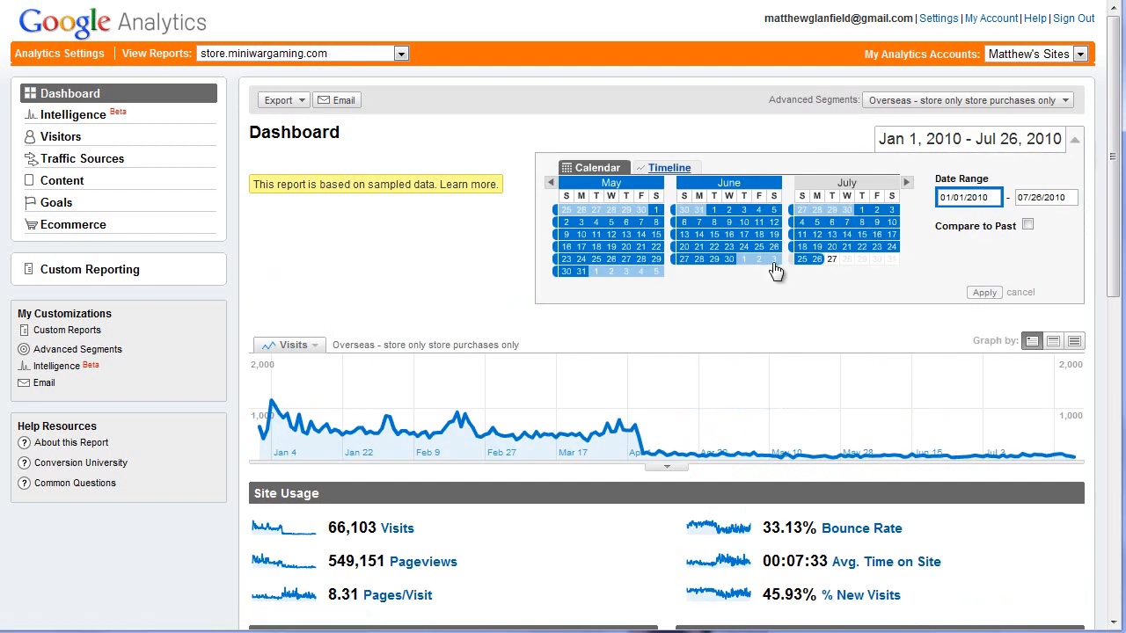
{"action": "left_click", "coordinate": [684, 259]}
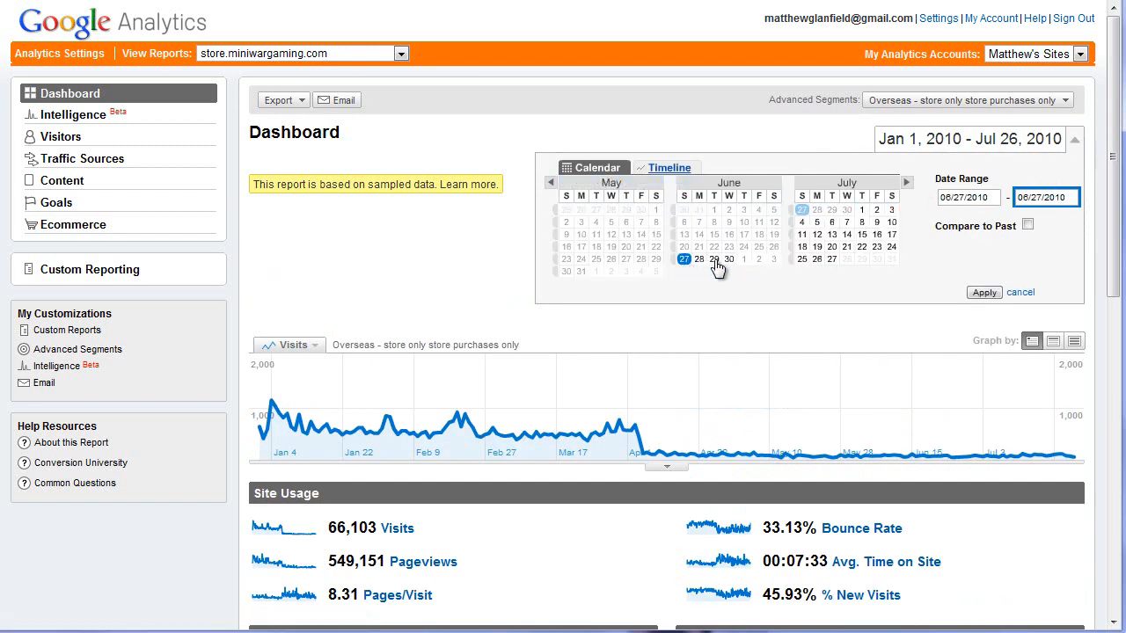
{"action": "left_click", "coordinate": [816, 259]}
{"action": "left_click", "coordinate": [981, 293]}
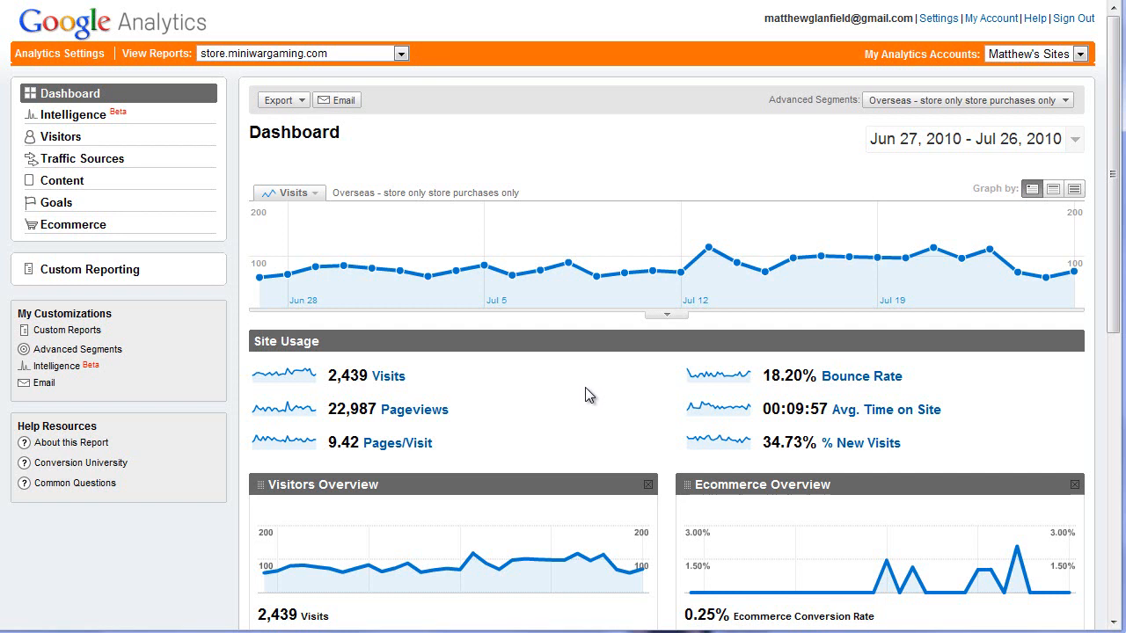
Open the Ecommerce overview report and examine the overseas segment's conversion rate
{"action": "left_click", "coordinate": [81, 226]}
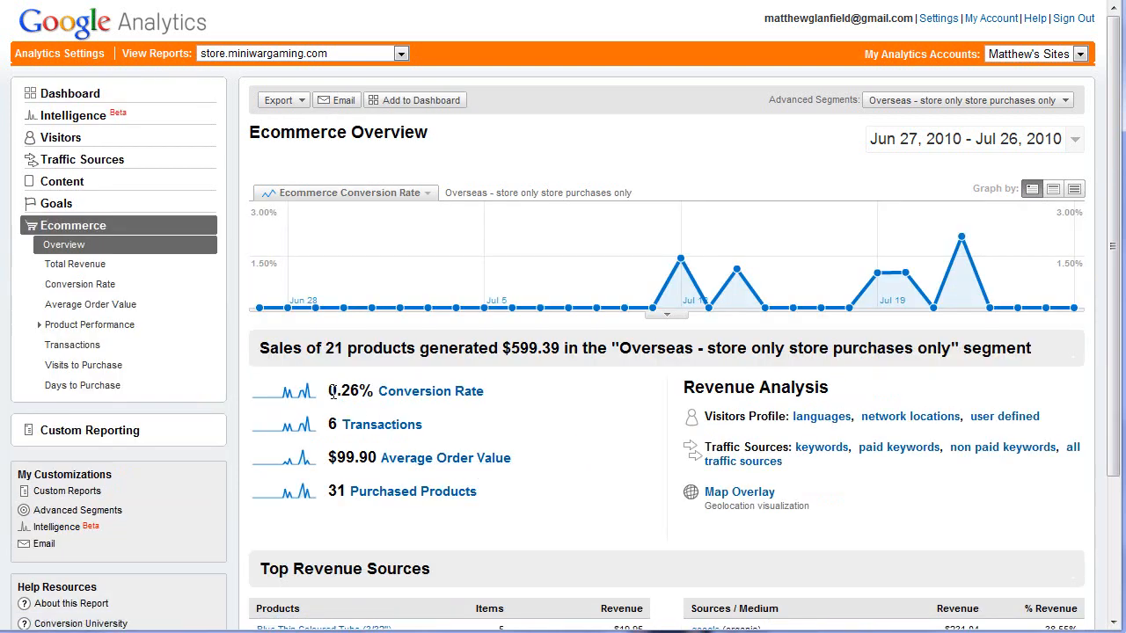
{"action": "left_click_drag", "start_coordinate": [331, 392], "coordinate": [369, 392]}
{"action": "left_click", "coordinate": [370, 393]}
{"action": "left_click_drag", "start_coordinate": [332, 391], "coordinate": [371, 393]}
{"action": "left_click", "coordinate": [371, 392]}
Look through the existing custom segments for a US store purchases segment and start creating a new advanced segment
{"action": "left_click", "coordinate": [1063, 102]}
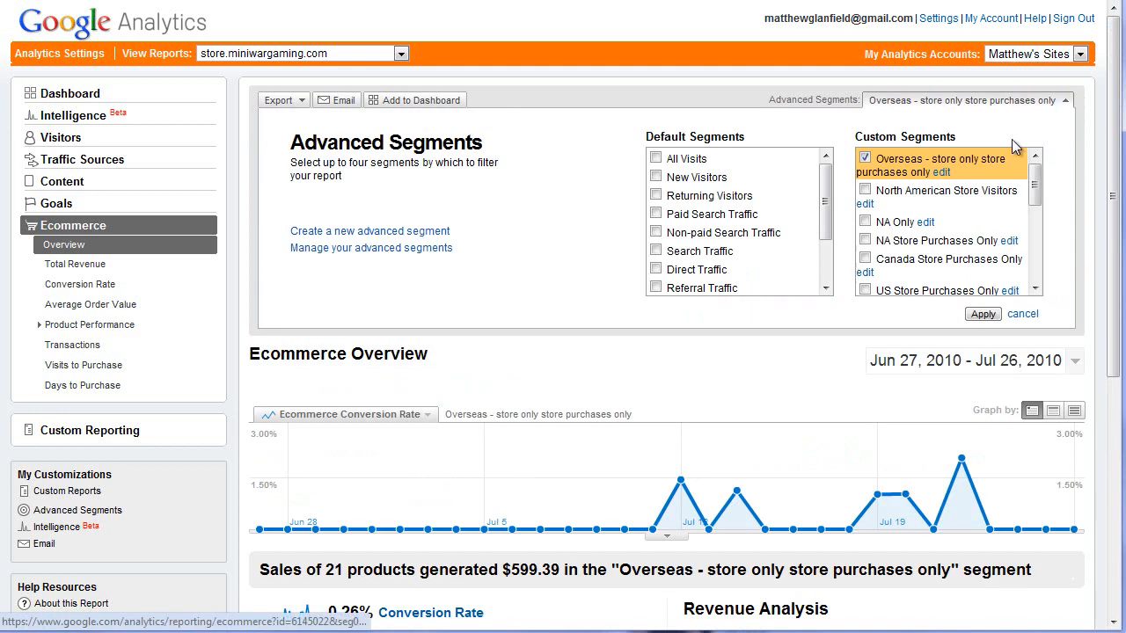
{"action": "scroll", "coordinate": [941, 206], "scroll_direction": "down", "scroll_amount": 2}
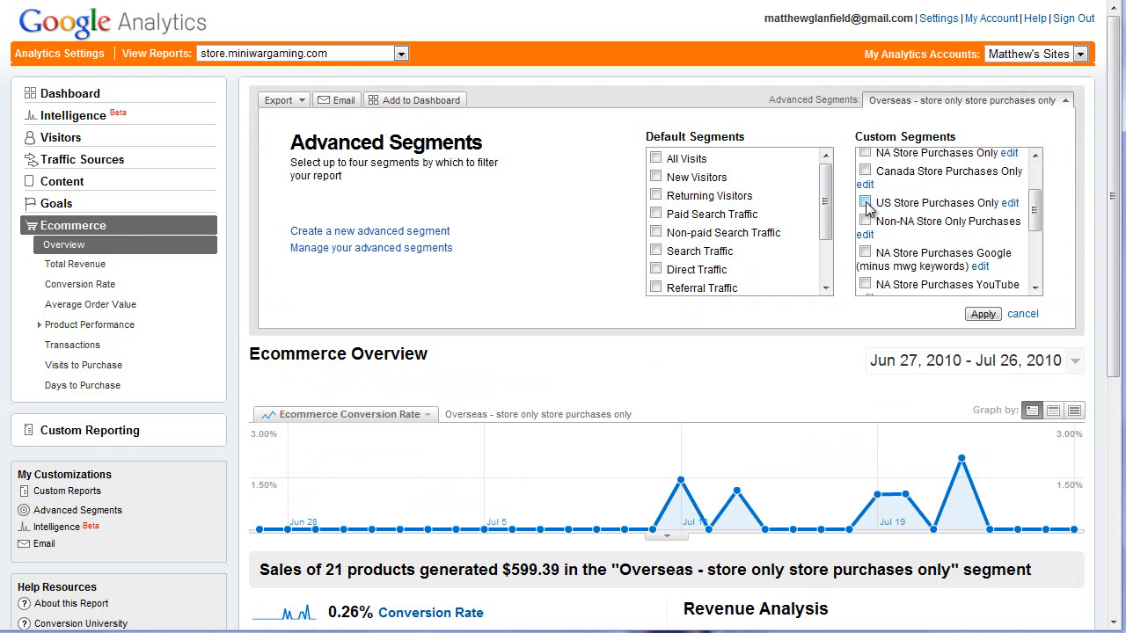
{"action": "scroll", "coordinate": [871, 211], "scroll_direction": "down", "scroll_amount": 4}
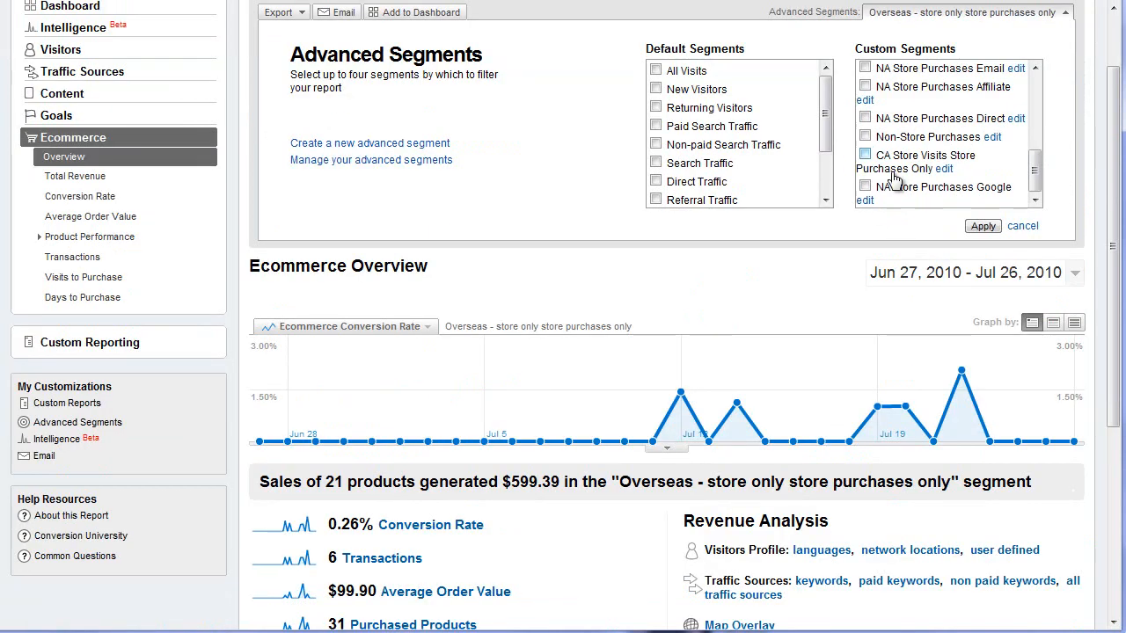
{"action": "scroll", "coordinate": [889, 214], "scroll_direction": "up", "scroll_amount": 5}
{"action": "left_click", "coordinate": [398, 232]}
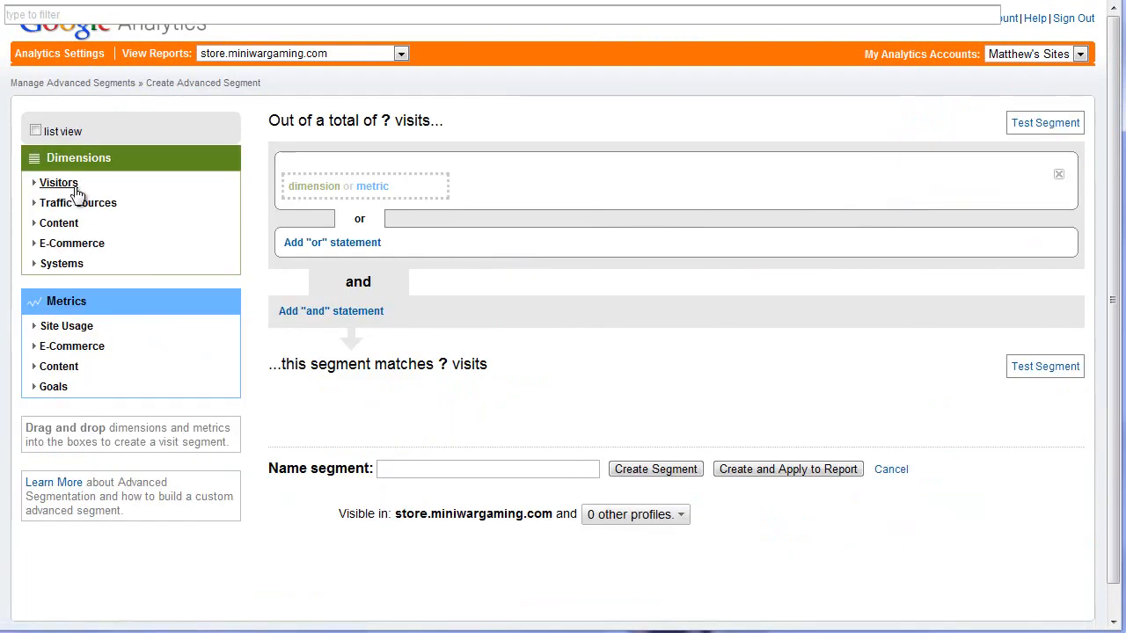
Add a Country/Territory dimension to the new segment that matches exactly United States
{"action": "left_click", "coordinate": [75, 188]}
{"action": "left_click_drag", "start_coordinate": [234, 238], "coordinate": [234, 280]}
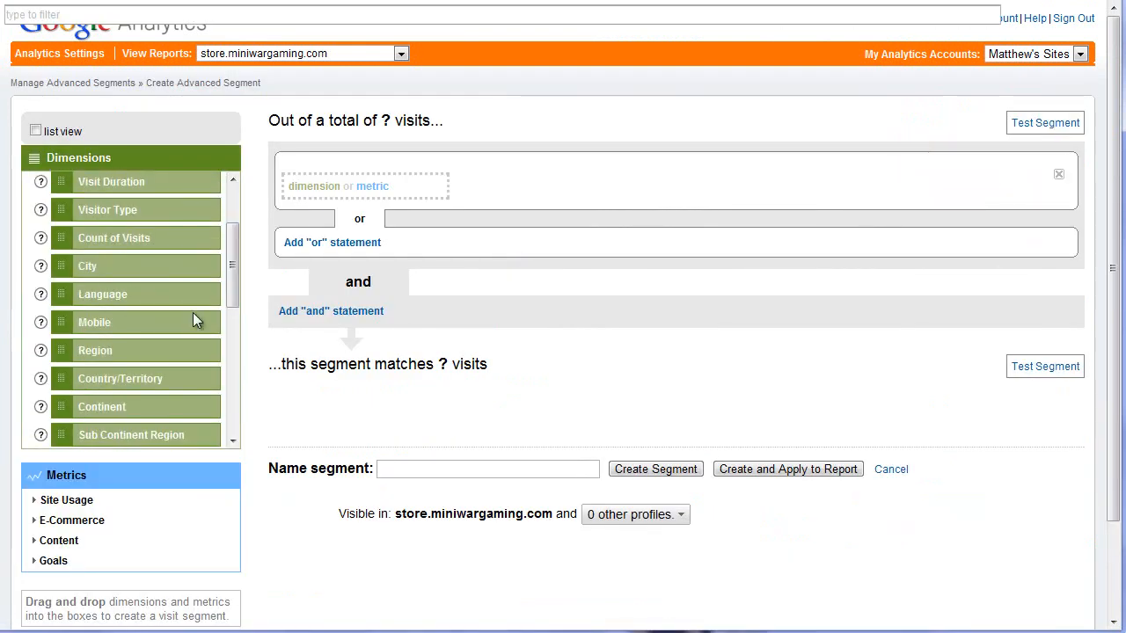
{"action": "left_click_drag", "start_coordinate": [138, 379], "coordinate": [361, 185]}
{"action": "left_click", "coordinate": [618, 183]}
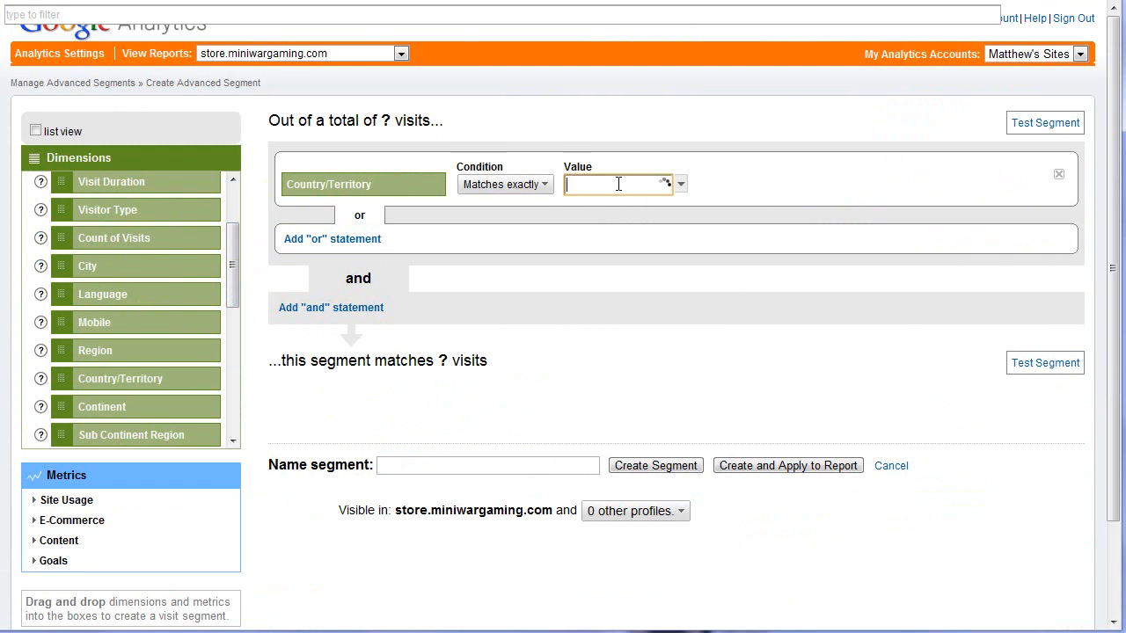
{"action": "type", "text": "United State"}
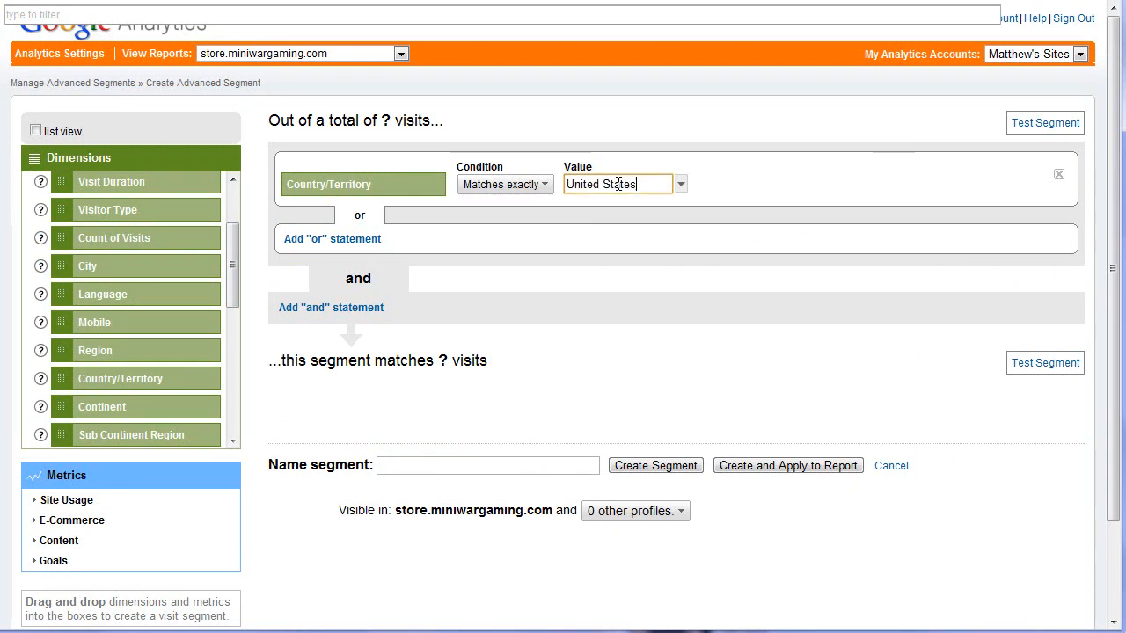
{"action": "type", "text": "s"}
Add an "and" statement requiring the Page dimension to contain /store.miniwargaming.com
{"action": "left_click", "coordinate": [345, 309]}
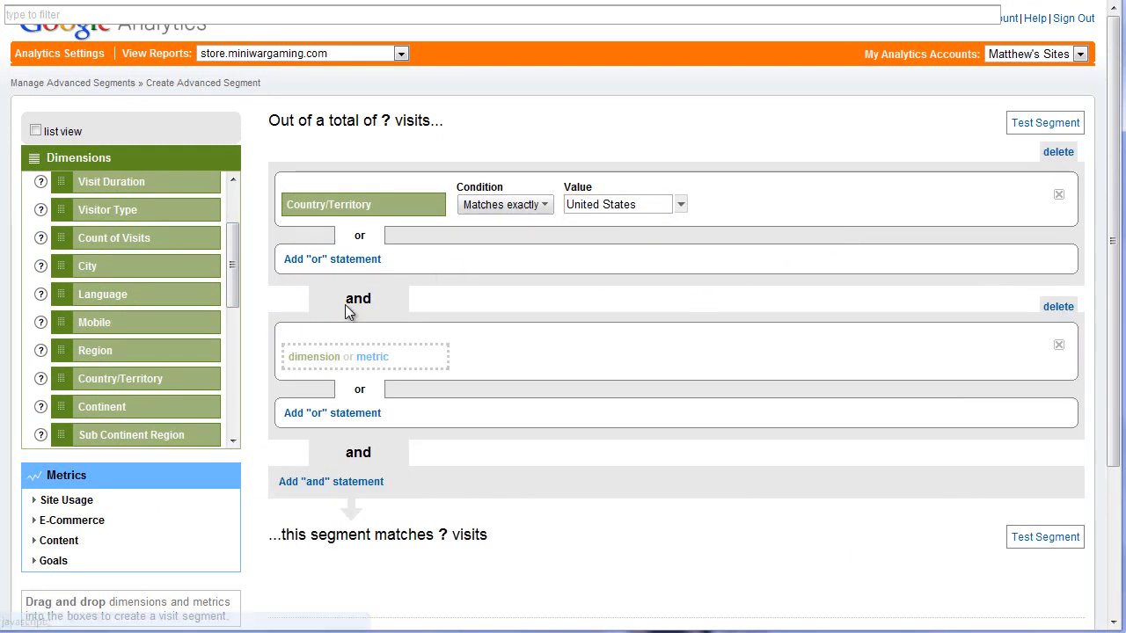
{"action": "left_click_drag", "start_coordinate": [236, 268], "coordinate": [237, 218]}
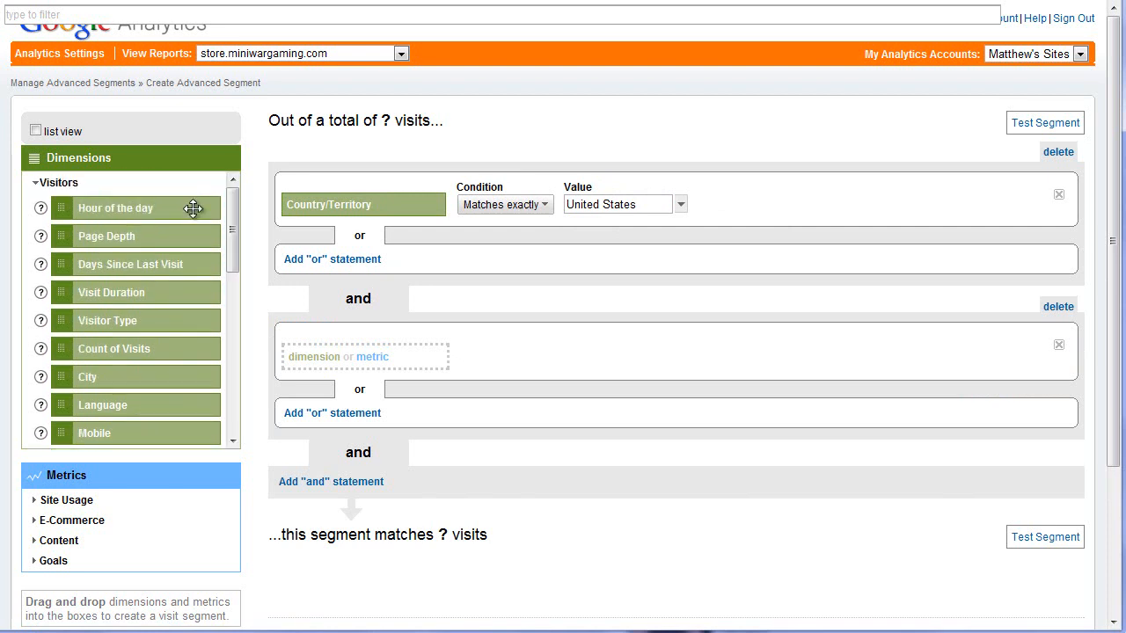
{"action": "left_click", "coordinate": [58, 182]}
{"action": "left_click", "coordinate": [59, 222]}
{"action": "left_click_drag", "start_coordinate": [91, 308], "coordinate": [362, 369]}
{"action": "left_click", "coordinate": [504, 355]}
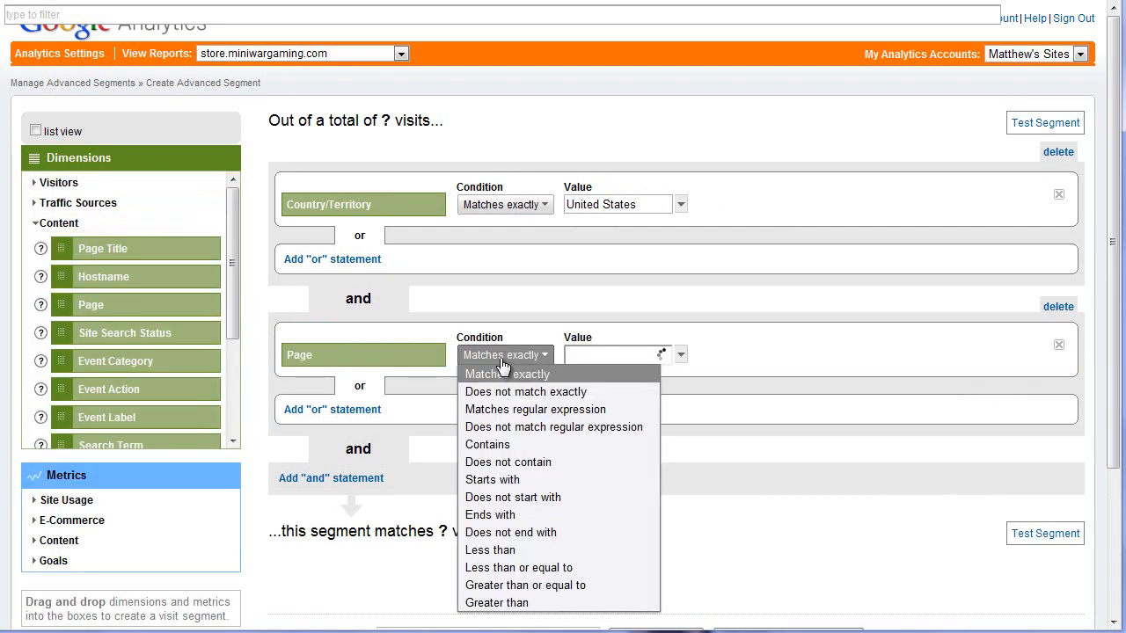
{"action": "left_click", "coordinate": [514, 444]}
{"action": "left_click", "coordinate": [587, 352]}
{"action": "type", "text": "/store.miniwargaming"}
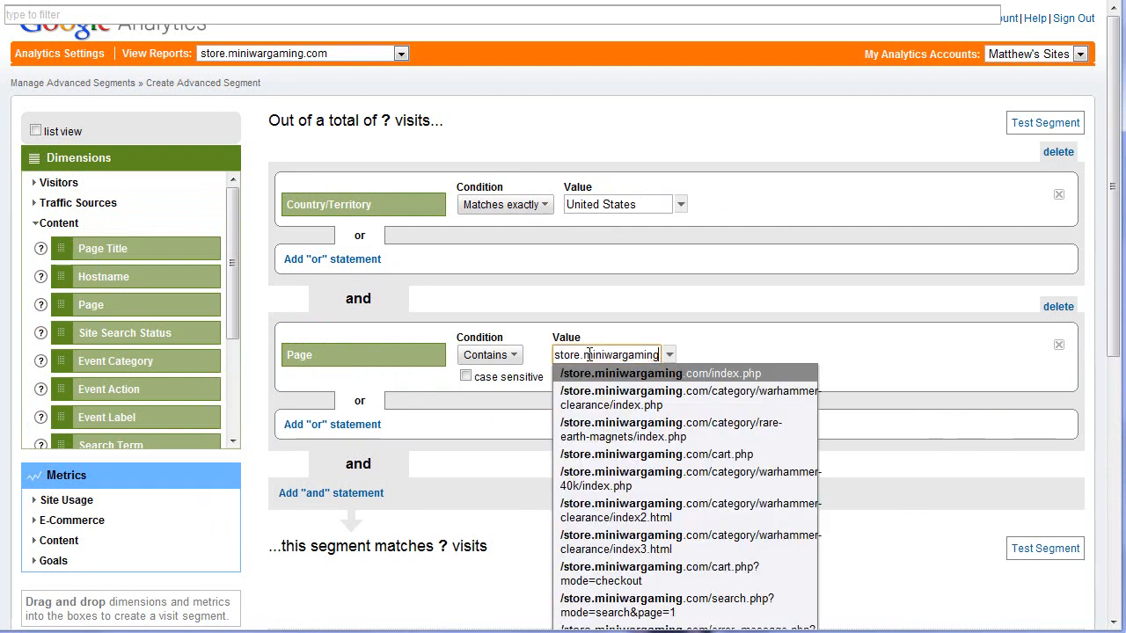
{"action": "type", "text": ".com"}
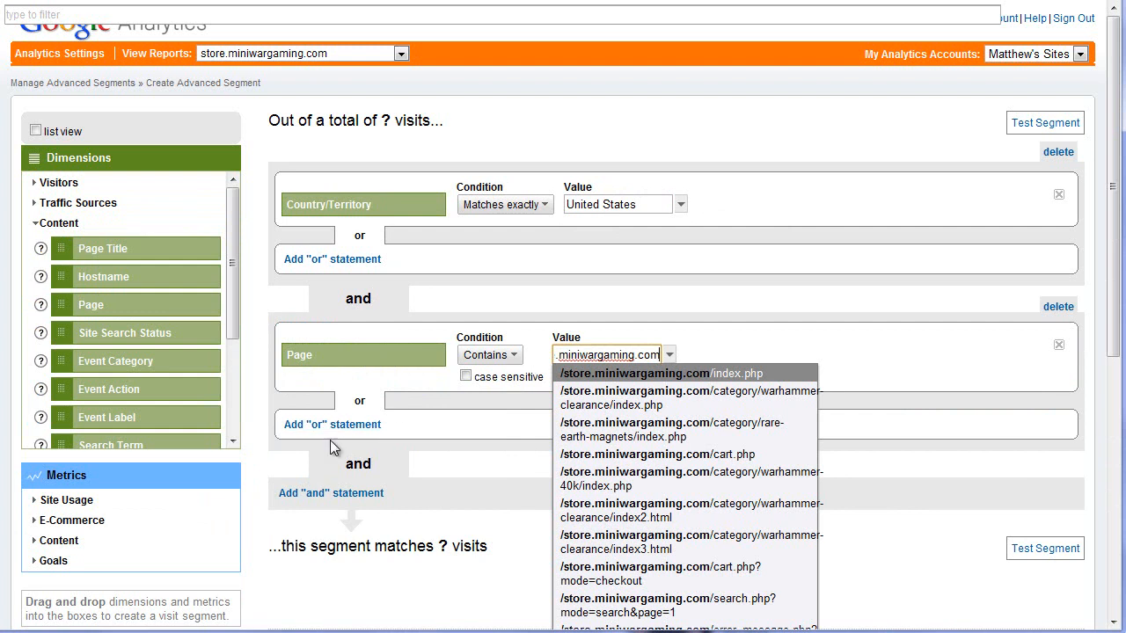
Add another "and" statement requiring the Product SKU dimension to not contain howto
{"action": "left_click", "coordinate": [330, 492]}
{"action": "left_click", "coordinate": [54, 223]}
{"action": "left_click", "coordinate": [75, 244]}
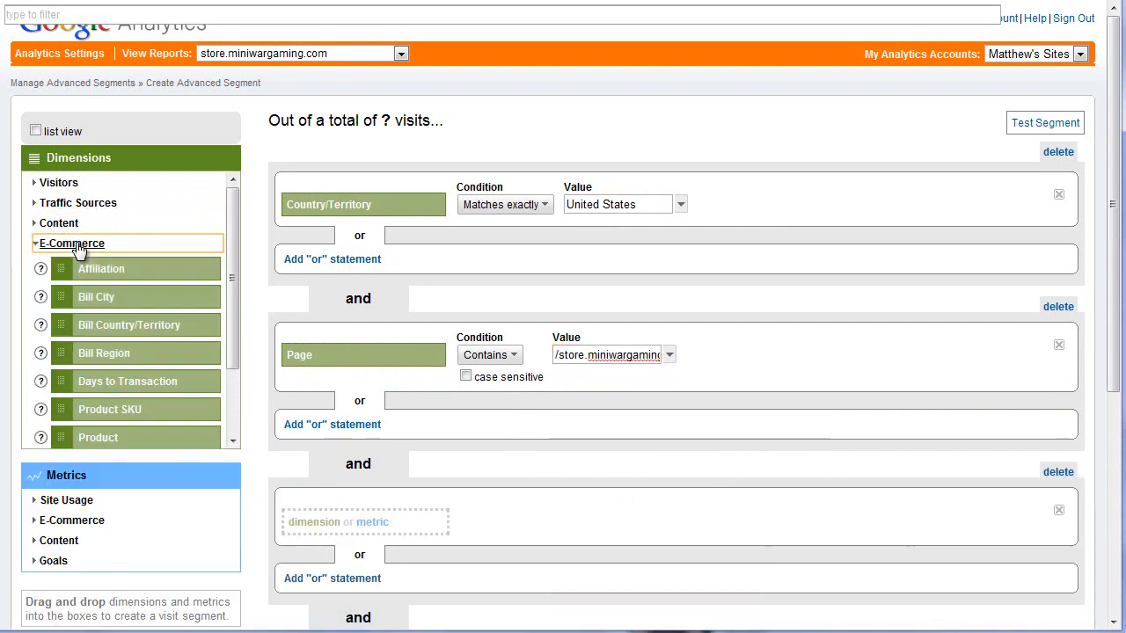
{"action": "left_click_drag", "start_coordinate": [111, 407], "coordinate": [360, 523]}
{"action": "left_click", "coordinate": [534, 526]}
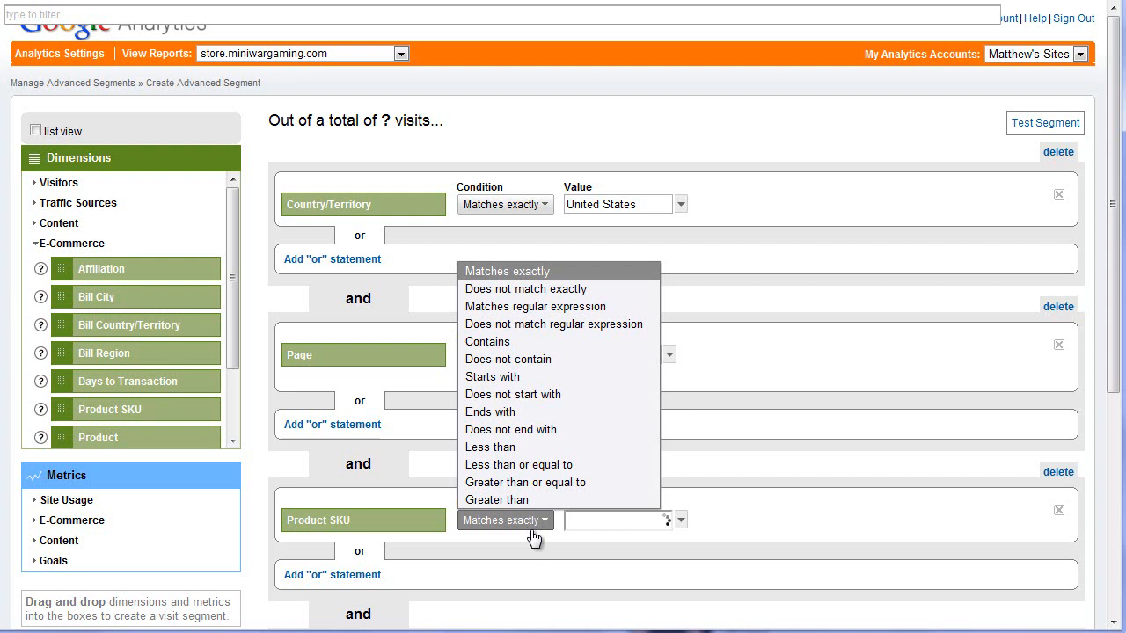
{"action": "left_click", "coordinate": [523, 360]}
{"action": "left_click", "coordinate": [599, 518]}
{"action": "type", "text": "howto"}
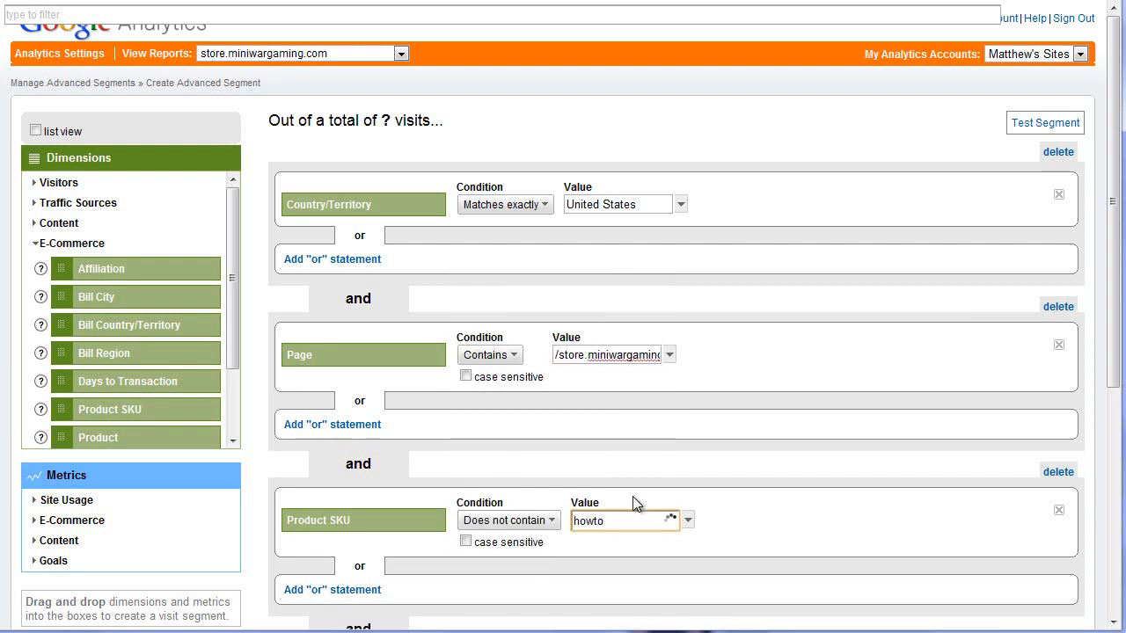
Name the segment "US Store Only Store Purchases" and create it
{"action": "scroll", "coordinate": [716, 495], "scroll_direction": "down", "scroll_amount": 3}
{"action": "left_click", "coordinate": [482, 545]}
{"action": "type", "text": "US Store Only So"}
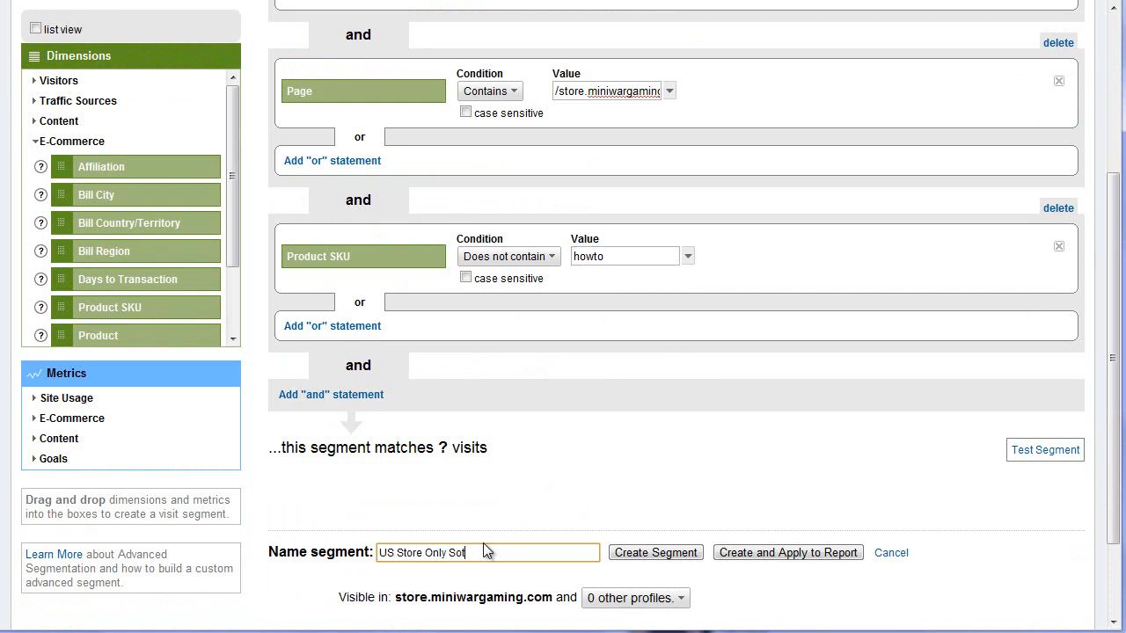
{"action": "type", "text": "tore Purchases"}
{"action": "left_click", "coordinate": [694, 554]}
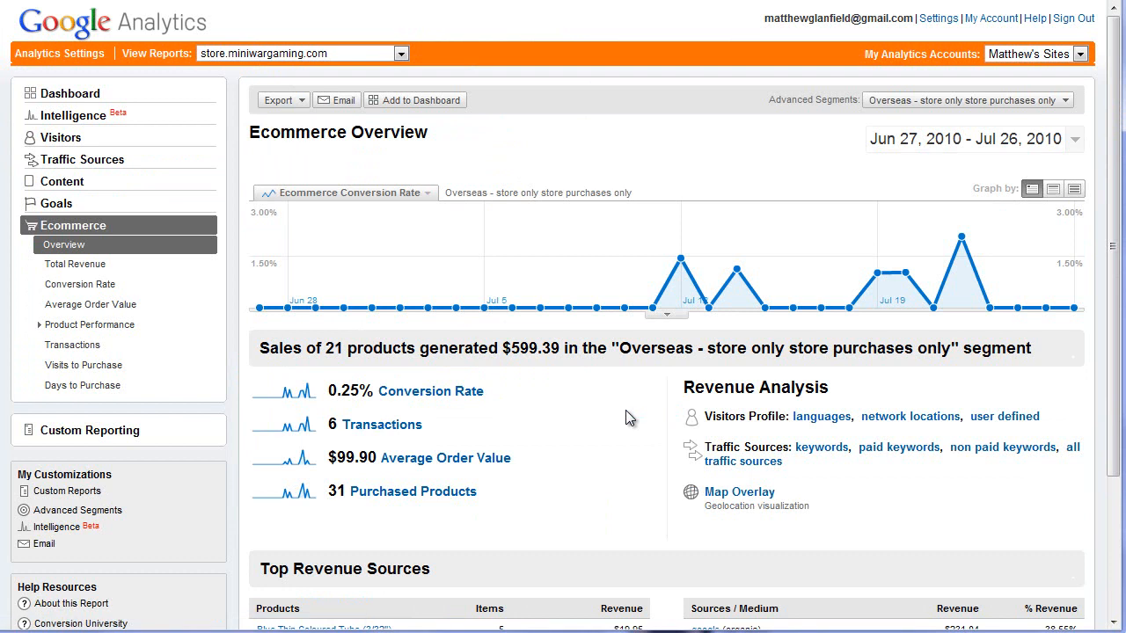
Add the custom segments "US Store Only Store Purchases" and "CA Store Visits Store Purchases Only" to the report and apply them
{"action": "left_click", "coordinate": [1064, 100]}
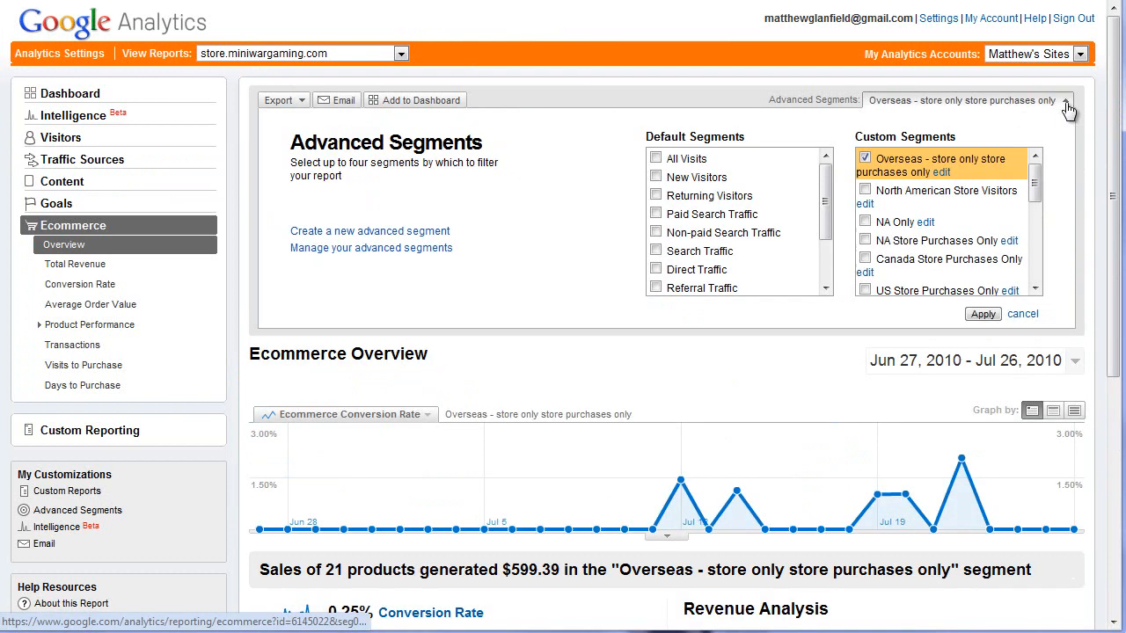
{"action": "scroll", "coordinate": [966, 215], "scroll_direction": "down", "scroll_amount": 5}
{"action": "scroll", "coordinate": [892, 193], "scroll_direction": "up", "scroll_amount": 2}
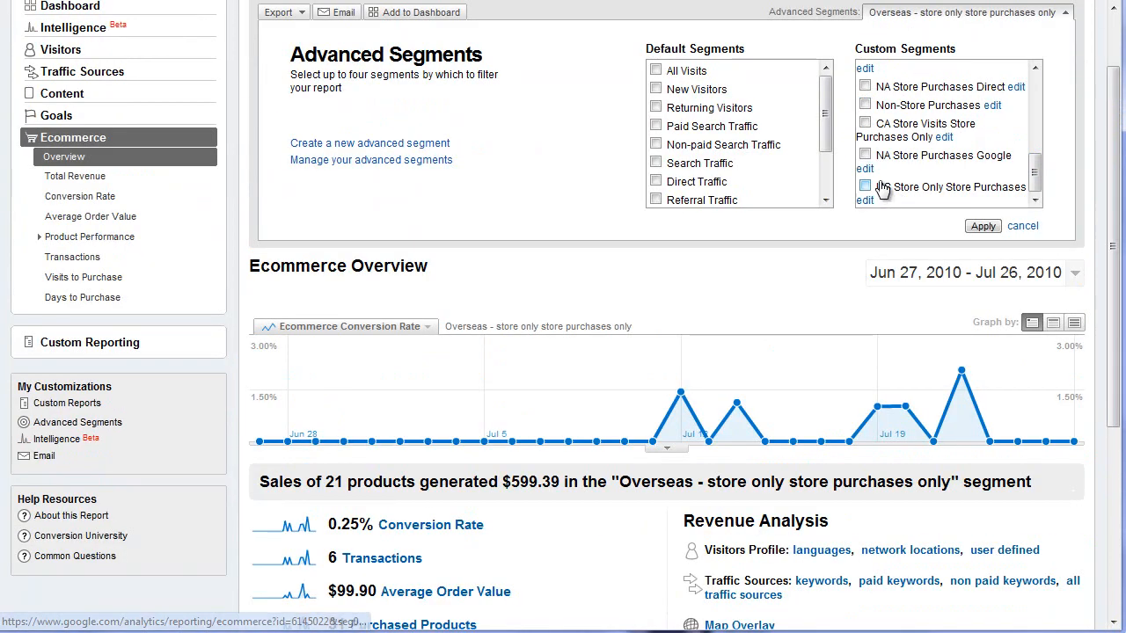
{"action": "left_click", "coordinate": [865, 187]}
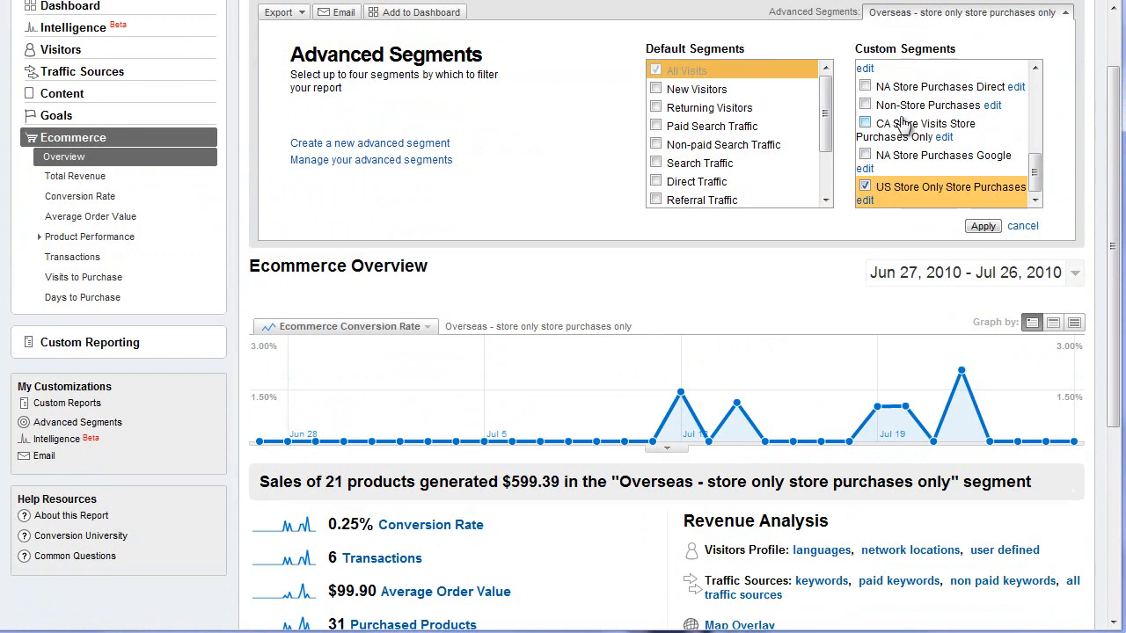
{"action": "left_click", "coordinate": [865, 124]}
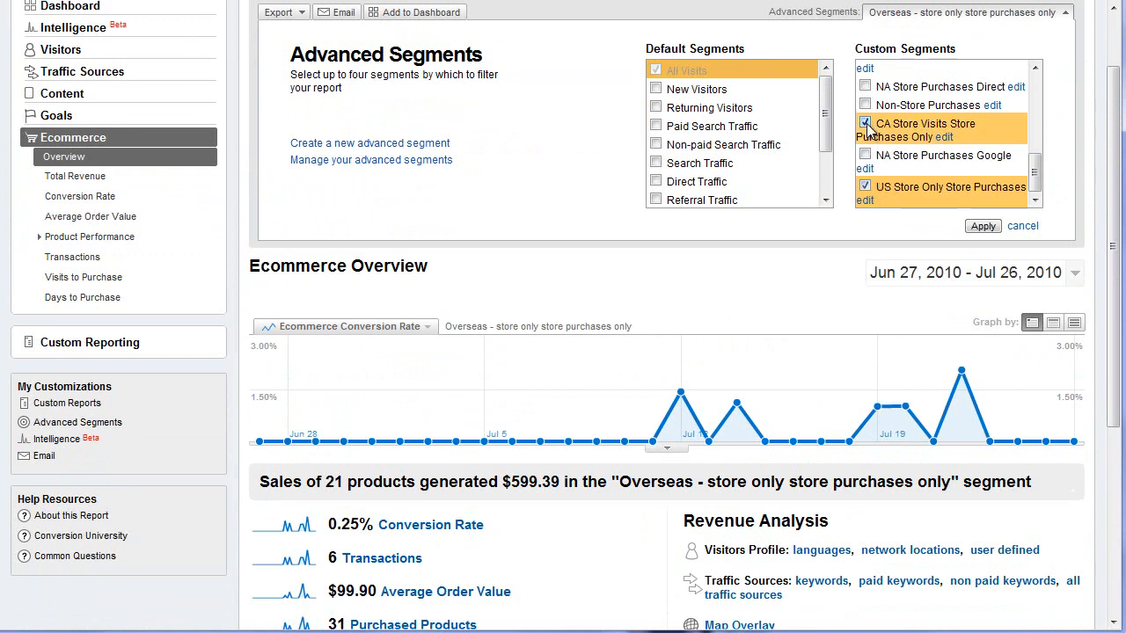
{"action": "left_click", "coordinate": [982, 226]}
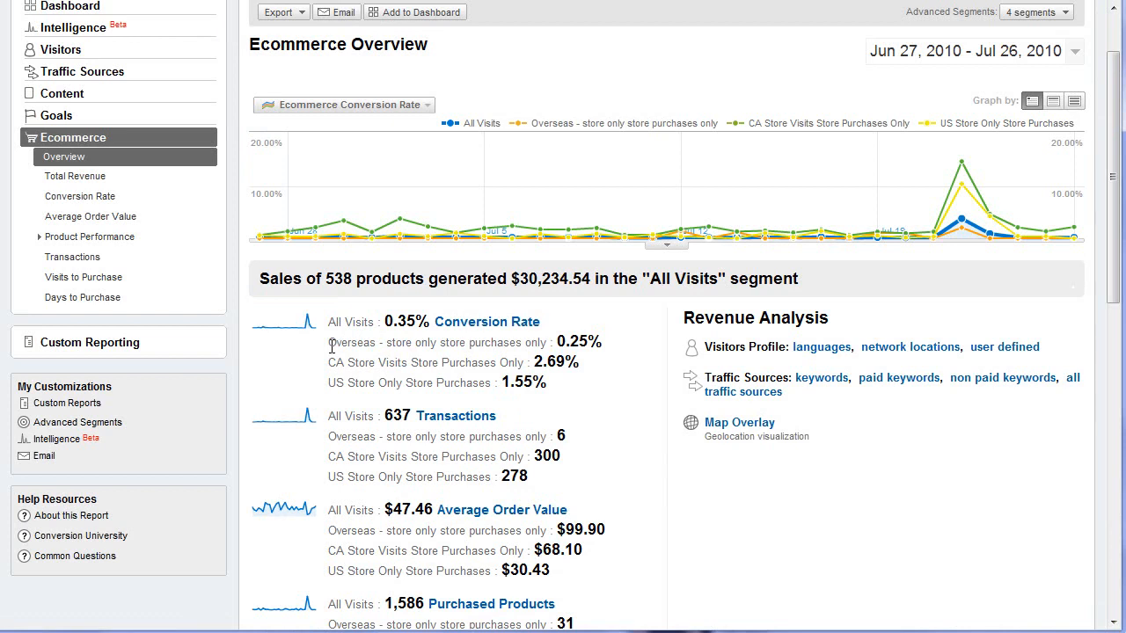
Compare the conversion rates of the overseas, CA and US store purchase segments
{"action": "left_click_drag", "start_coordinate": [329, 346], "coordinate": [615, 343]}
{"action": "left_click", "coordinate": [613, 348]}
{"action": "left_click", "coordinate": [614, 348]}
{"action": "left_click_drag", "start_coordinate": [501, 381], "coordinate": [554, 391]}
{"action": "left_click", "coordinate": [552, 389]}
{"action": "double_click", "coordinate": [538, 361]}
{"action": "left_click", "coordinate": [563, 362]}
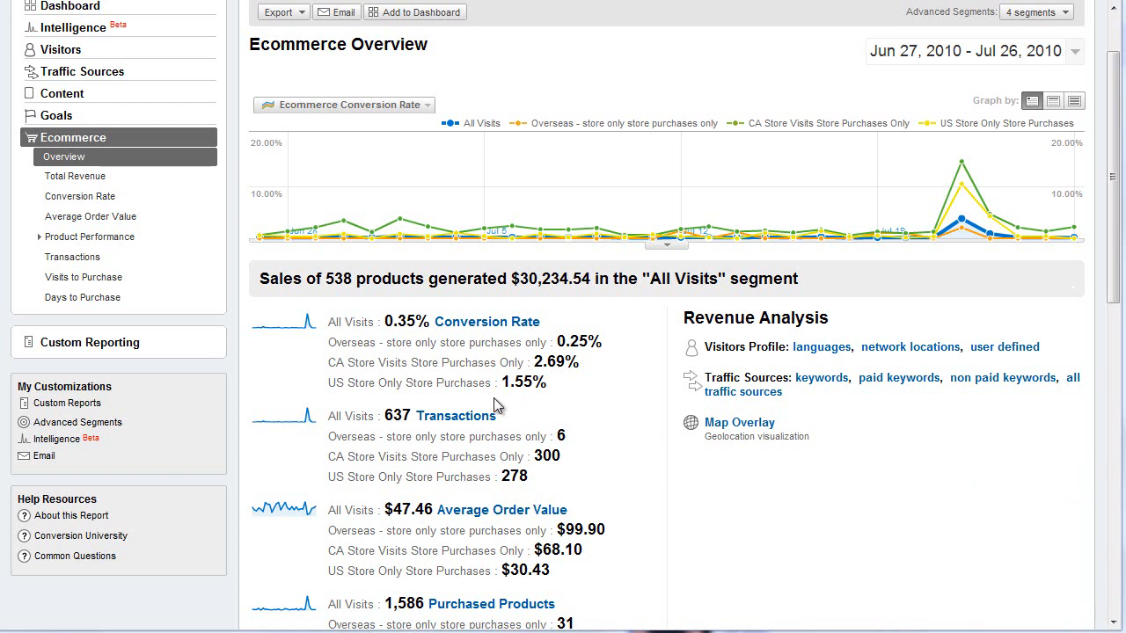
{"action": "left_click_drag", "start_coordinate": [511, 381], "coordinate": [534, 381]}
{"action": "left_click", "coordinate": [536, 385]}
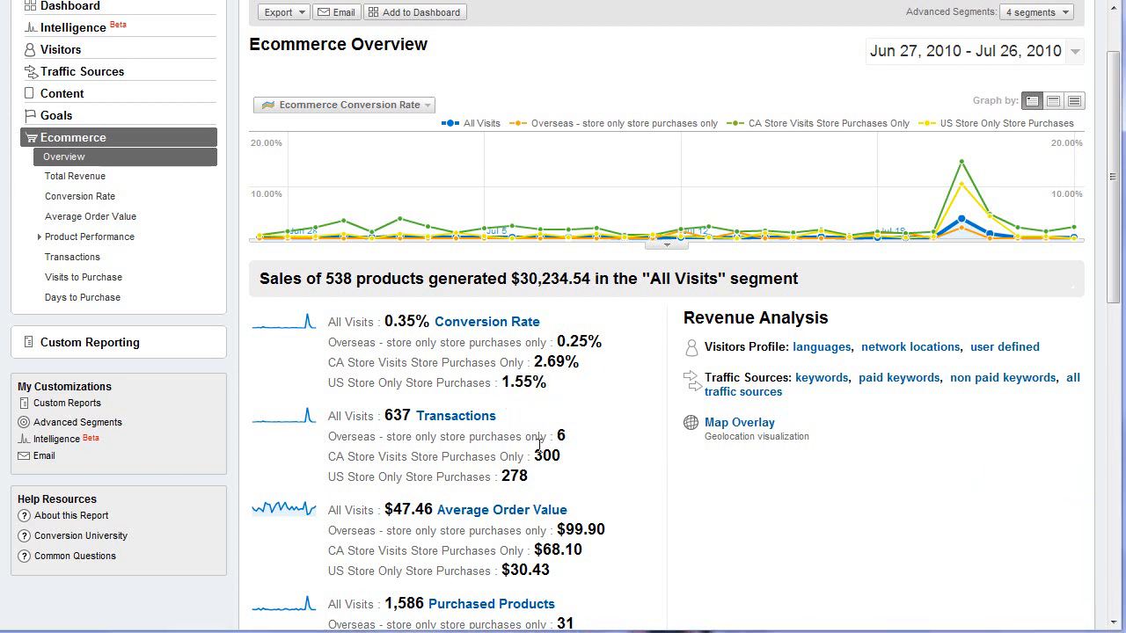
Compare the US and overseas average order values and review the overseas and CA conversion rates
{"action": "left_click_drag", "start_coordinate": [501, 570], "coordinate": [562, 571]}
{"action": "left_click_drag", "start_coordinate": [555, 528], "coordinate": [615, 528]}
{"action": "left_click", "coordinate": [616, 531]}
{"action": "left_click_drag", "start_coordinate": [556, 340], "coordinate": [606, 363]}
{"action": "left_click", "coordinate": [605, 363]}
{"action": "left_click_drag", "start_coordinate": [556, 529], "coordinate": [606, 531]}
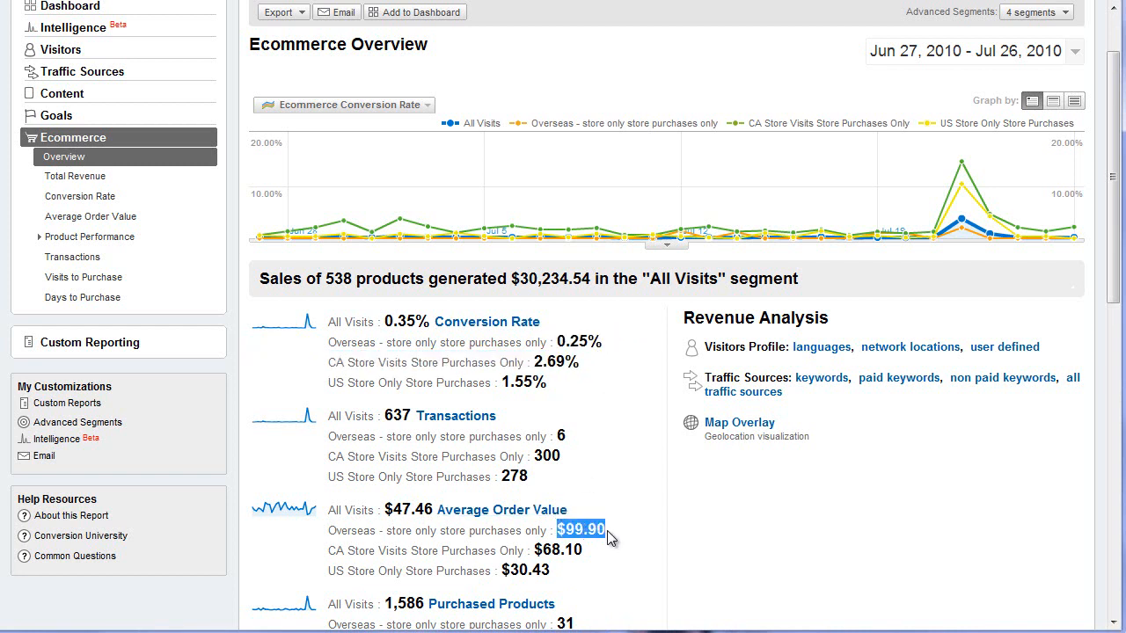
{"action": "left_click", "coordinate": [612, 539]}
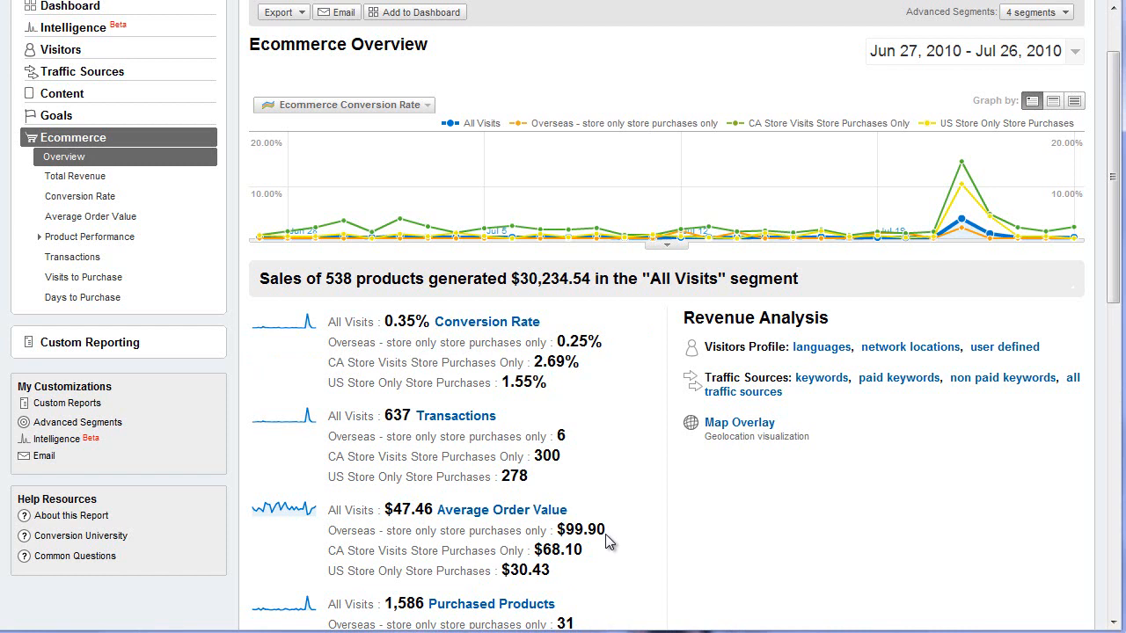